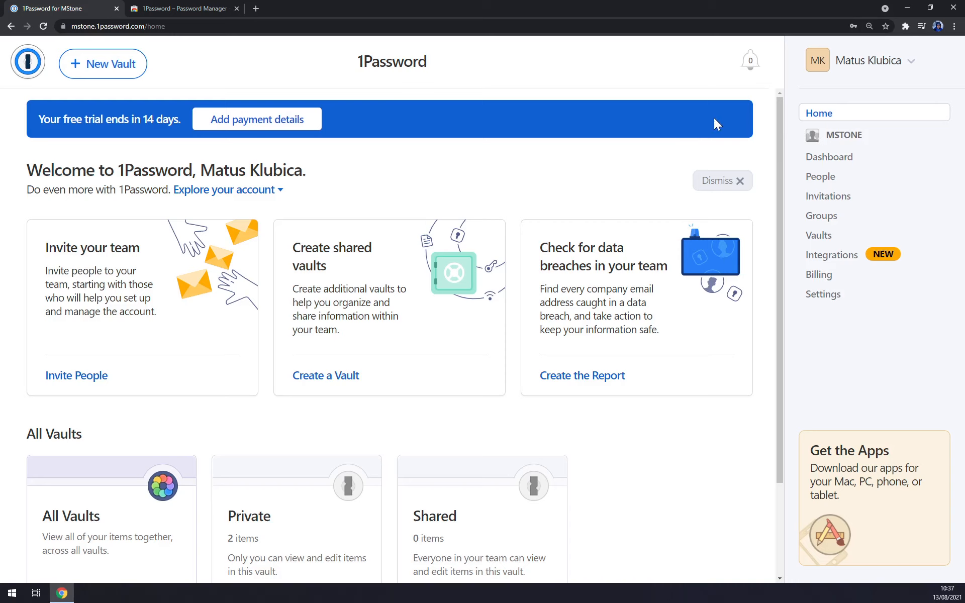
# Step: Look over the account menu, team dashboard and People list, then open Invitations
pyautogui.click(911, 63)
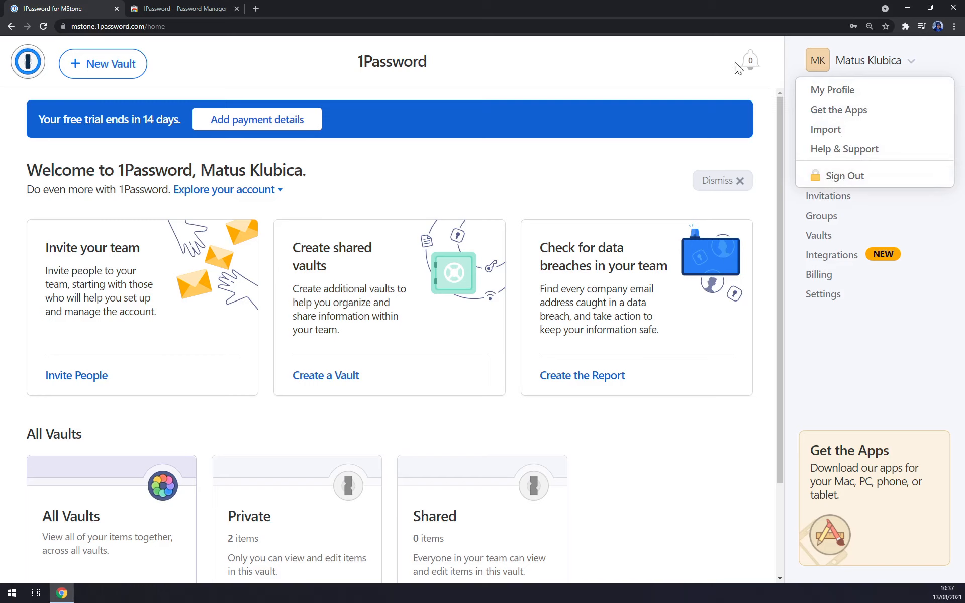
pyautogui.click(698, 46)
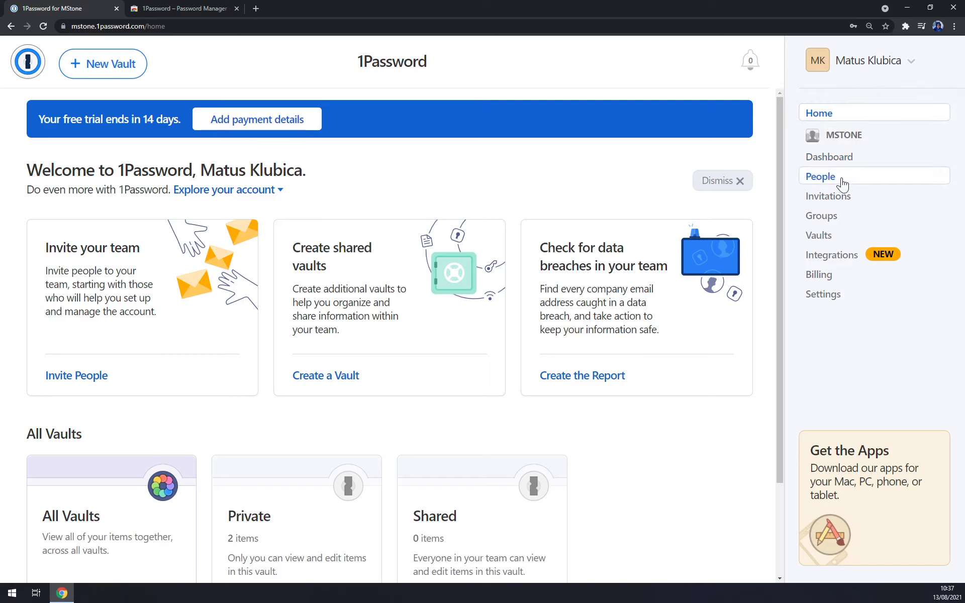
pyautogui.click(841, 158)
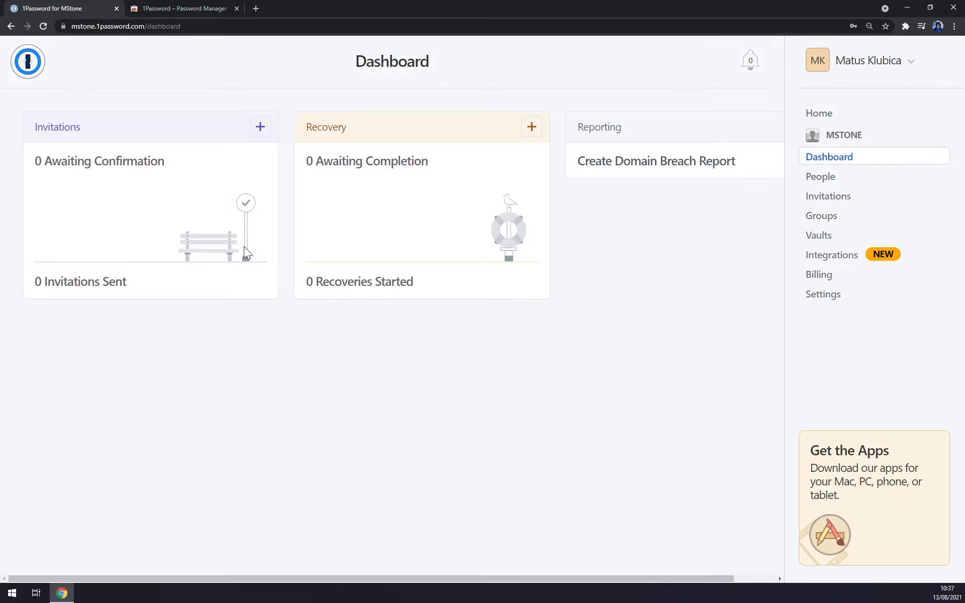
pyautogui.click(26, 71)
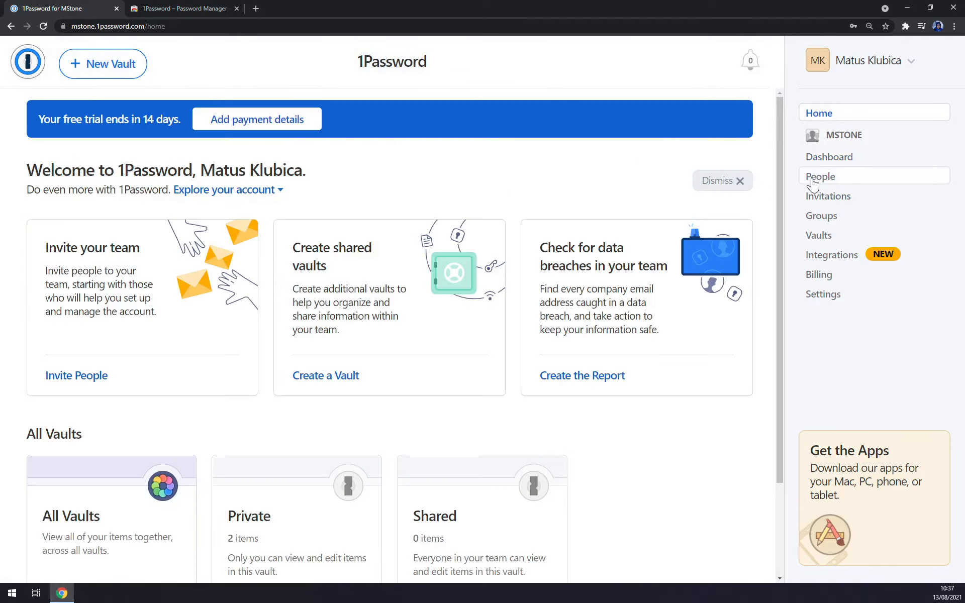
pyautogui.click(814, 181)
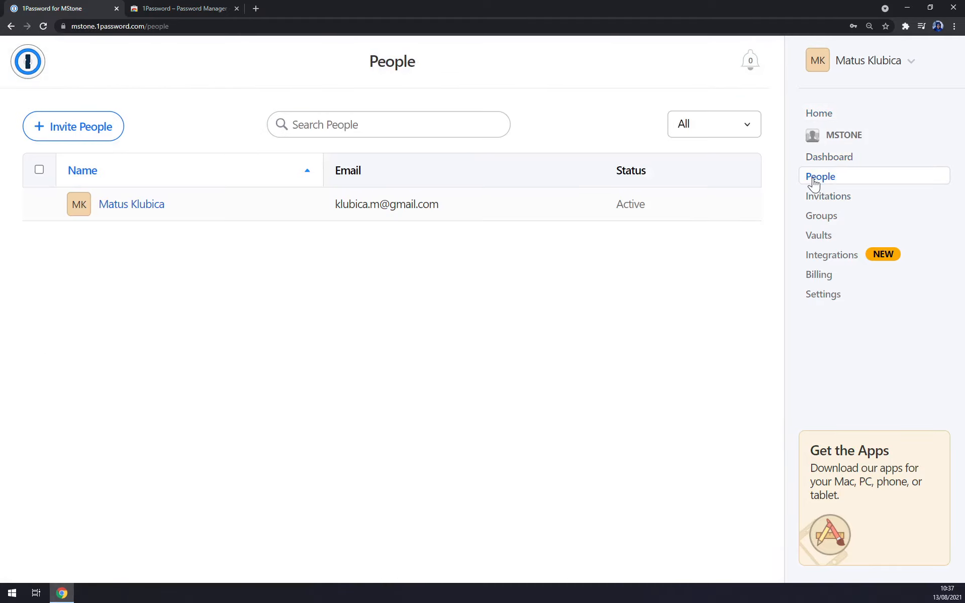
pyautogui.click(837, 206)
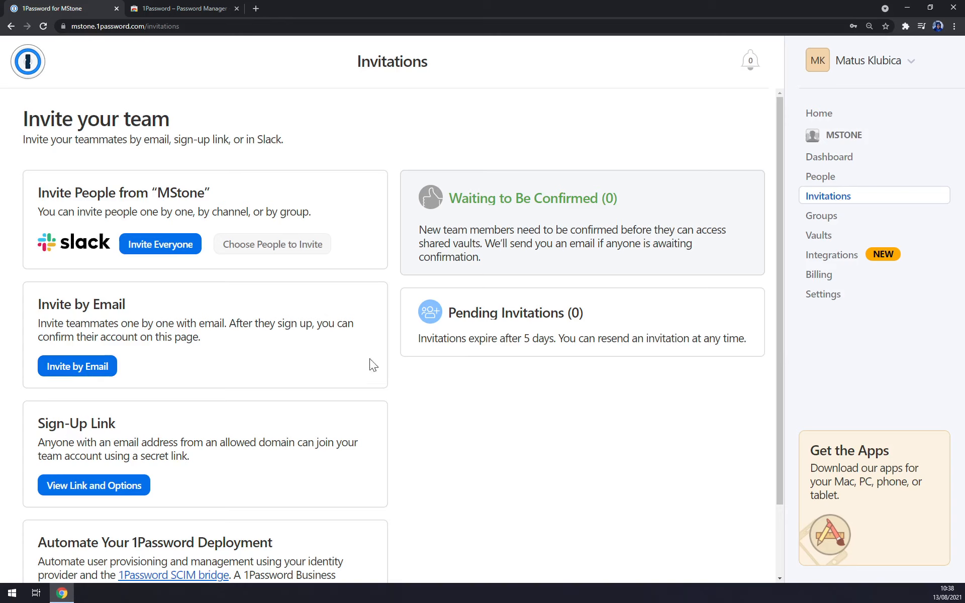
# Step: Invite the first person by e-mail address with the Team Member role
pyautogui.click(75, 367)
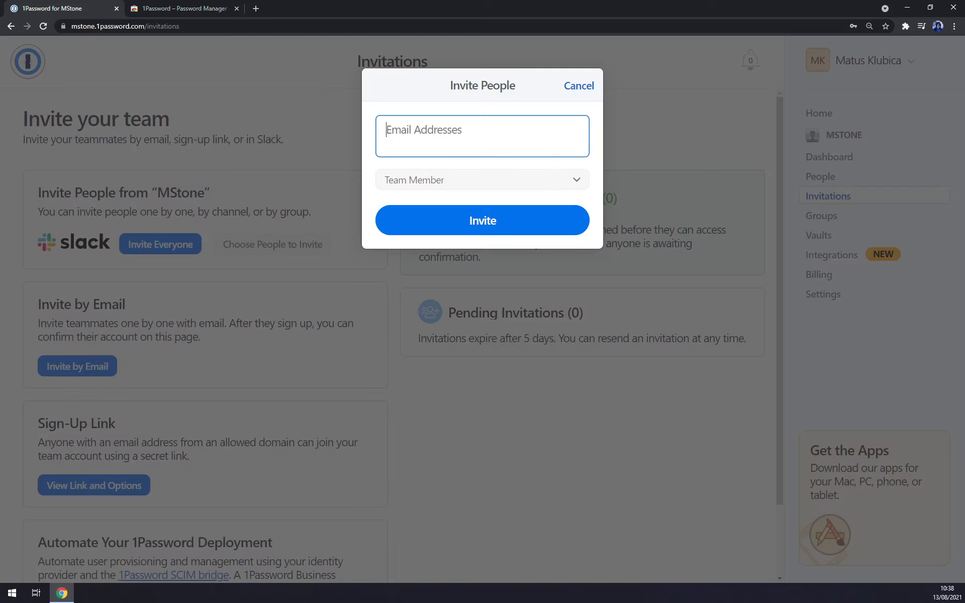
pyautogui.click(478, 181)
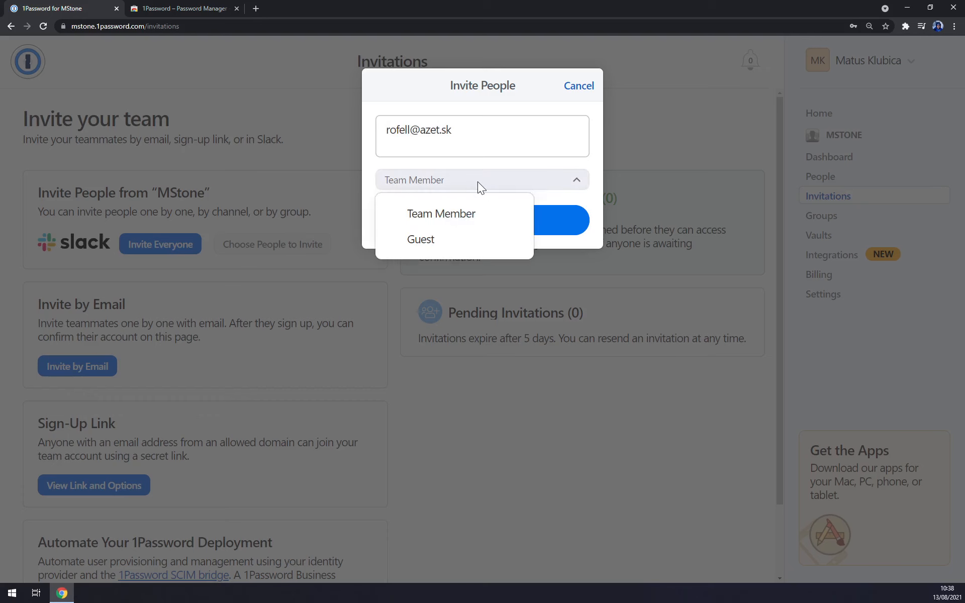
pyautogui.click(437, 221)
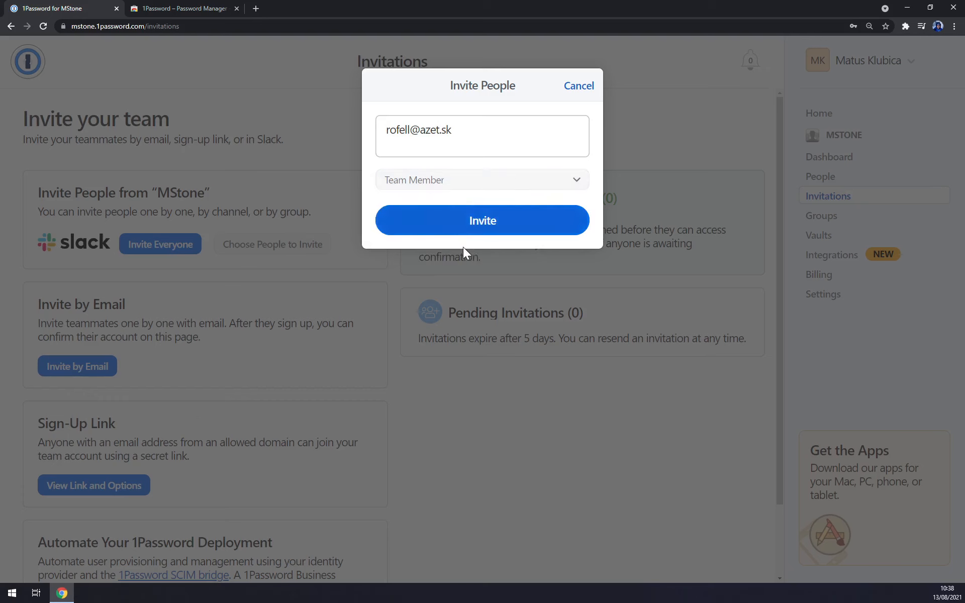
pyautogui.click(481, 230)
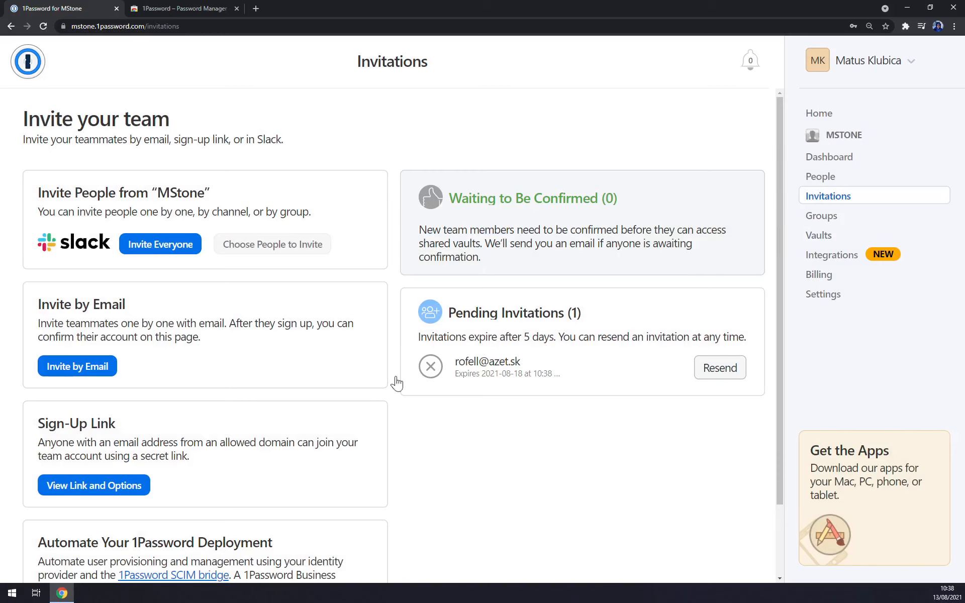
# Step: Send a second e-mail invitation to another address, also as Team Member
pyautogui.click(100, 370)
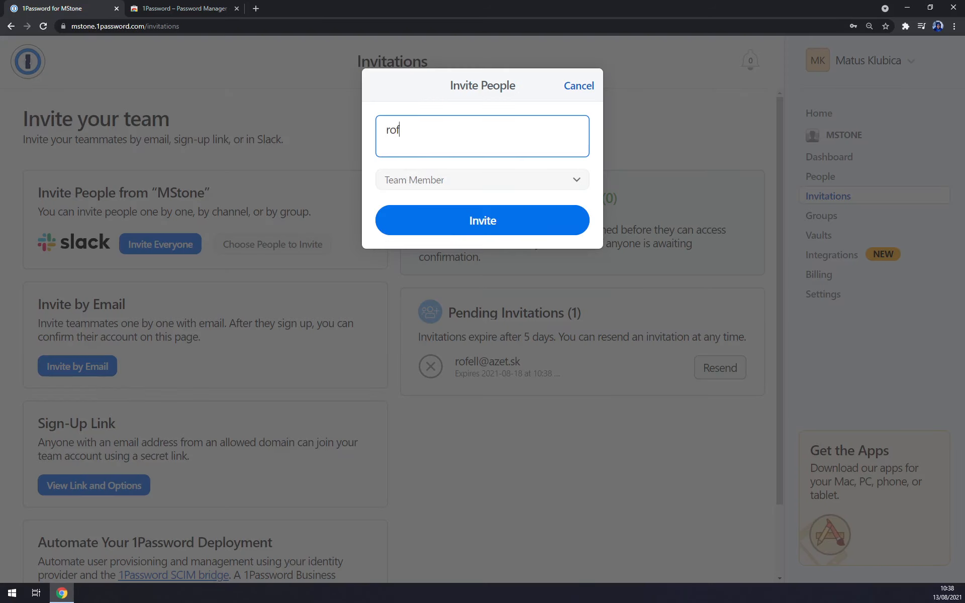
pyautogui.press('Tab')
pyautogui.click(455, 214)
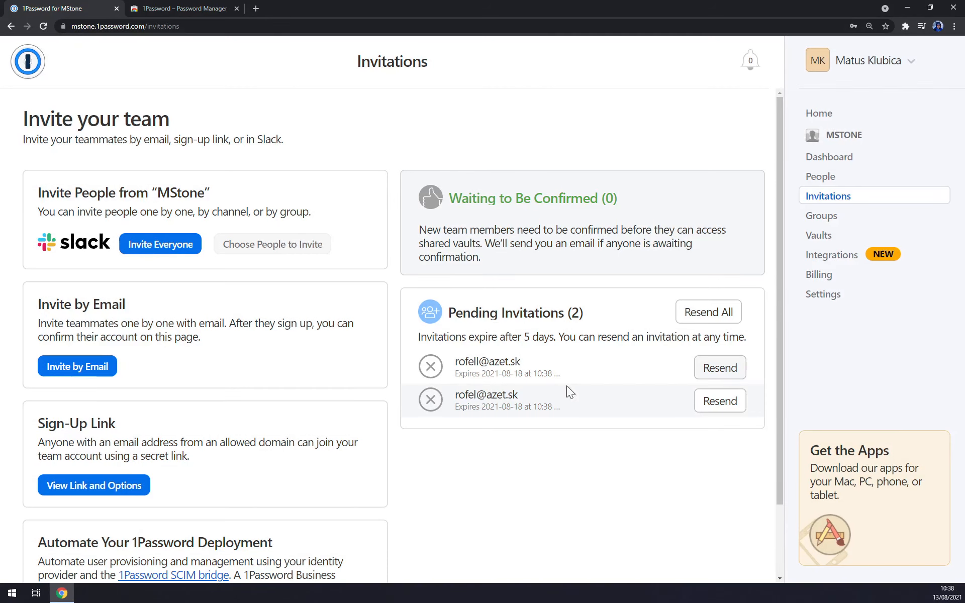
pyautogui.scroll(-1, 549, 369)
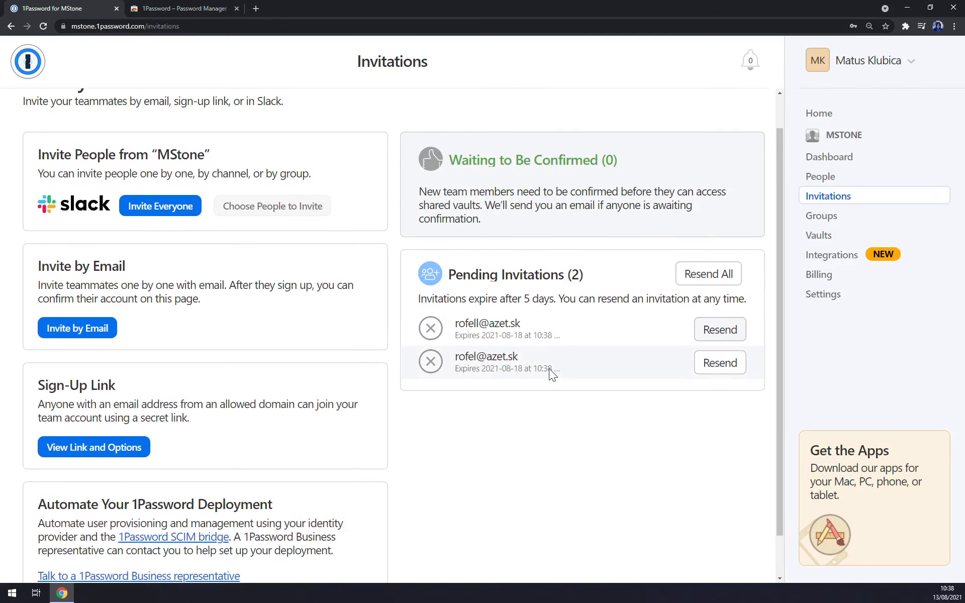
pyautogui.scroll(1, 653, 302)
# Step: Review the team's Groups and Vaults, then open the Slack integration settings
pyautogui.click(822, 215)
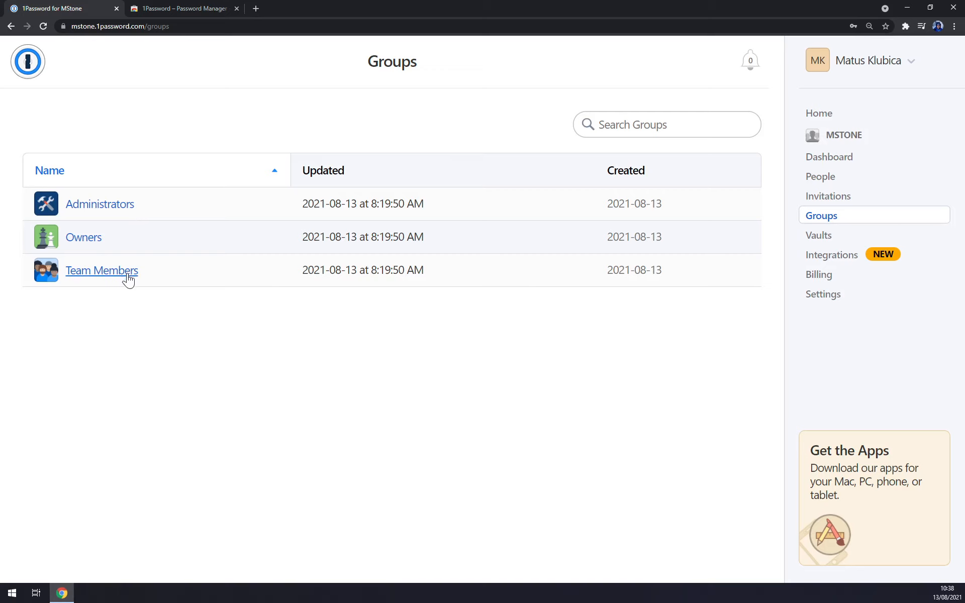
pyautogui.click(819, 235)
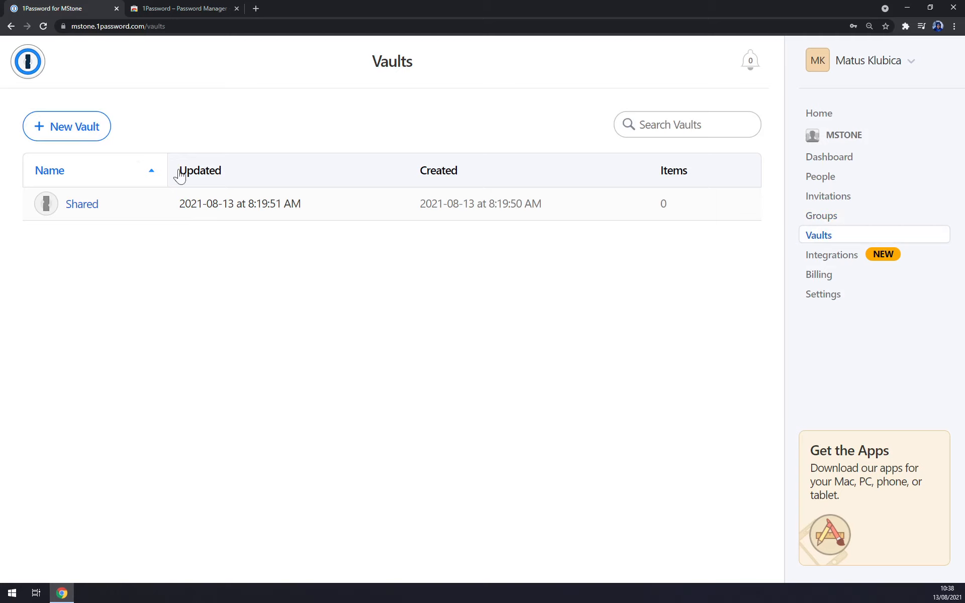
pyautogui.click(817, 255)
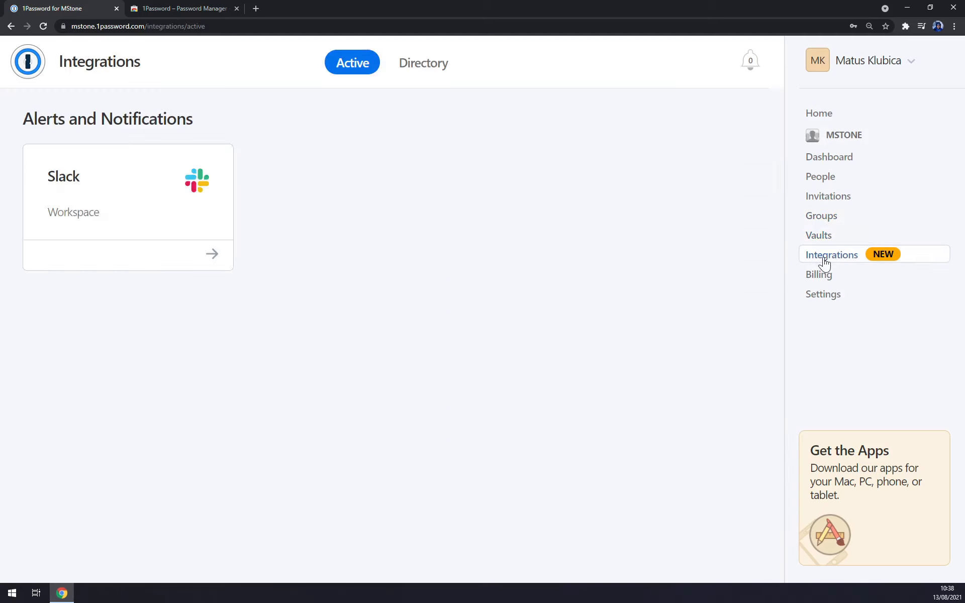
pyautogui.click(183, 255)
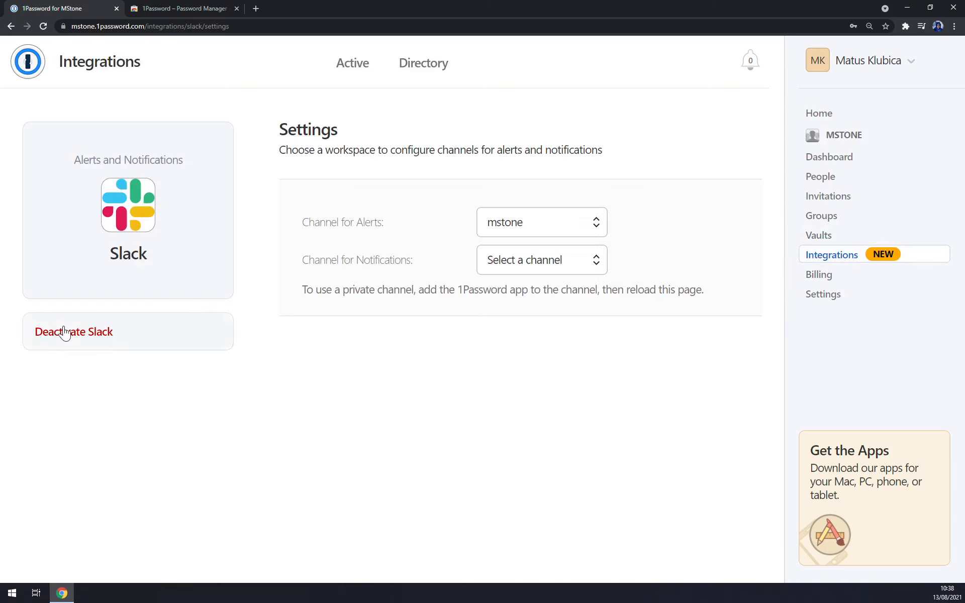
# Step: Check billing's 14 trial days left, then view the Settings Duo and Slack tabs
pyautogui.click(37, 73)
pyautogui.click(816, 297)
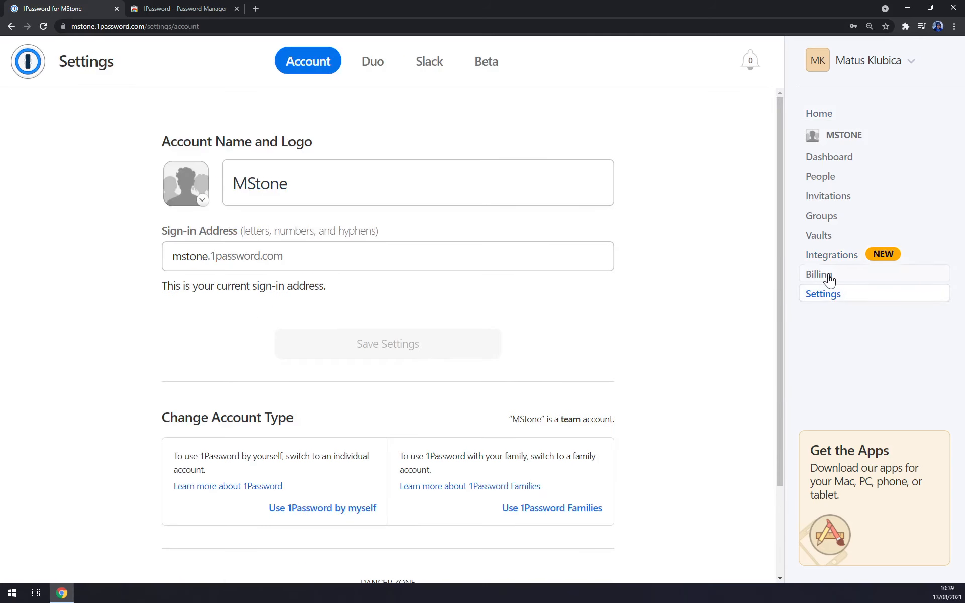
pyautogui.click(829, 280)
pyautogui.scroll(-1, 352, 282)
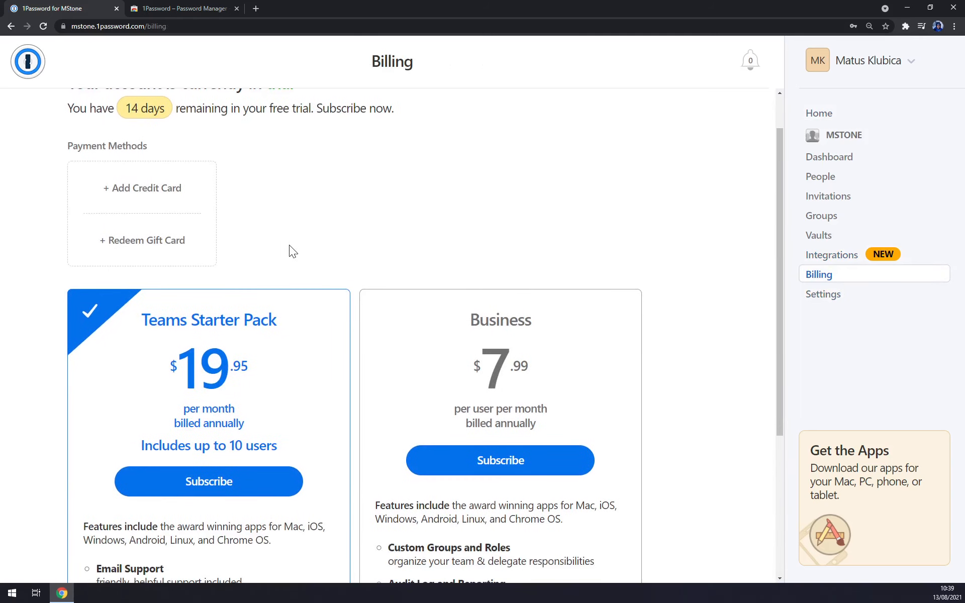
pyautogui.scroll(1, 288, 245)
pyautogui.moveTo(104, 168); pyautogui.dragTo(180, 160)
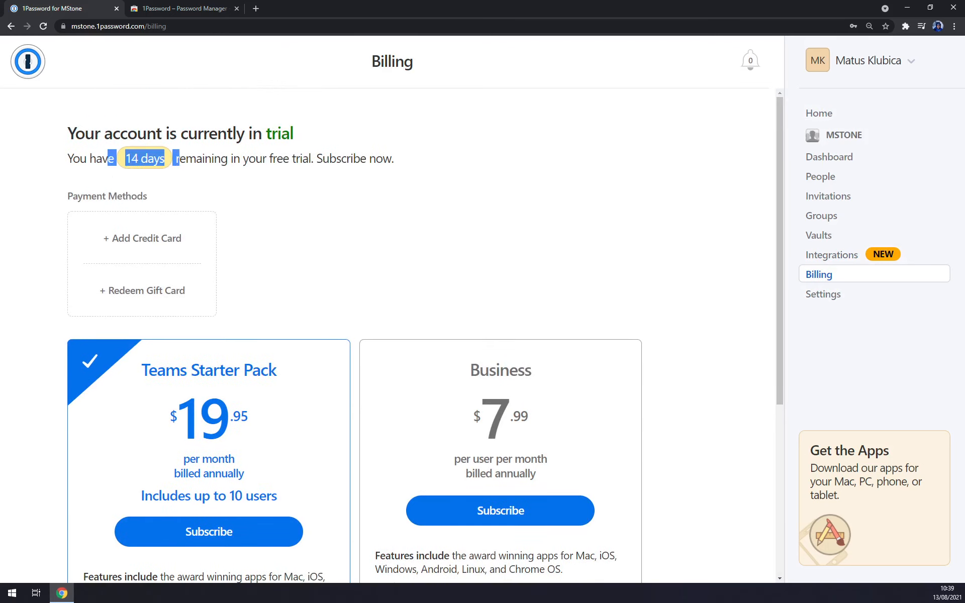
pyautogui.click(847, 303)
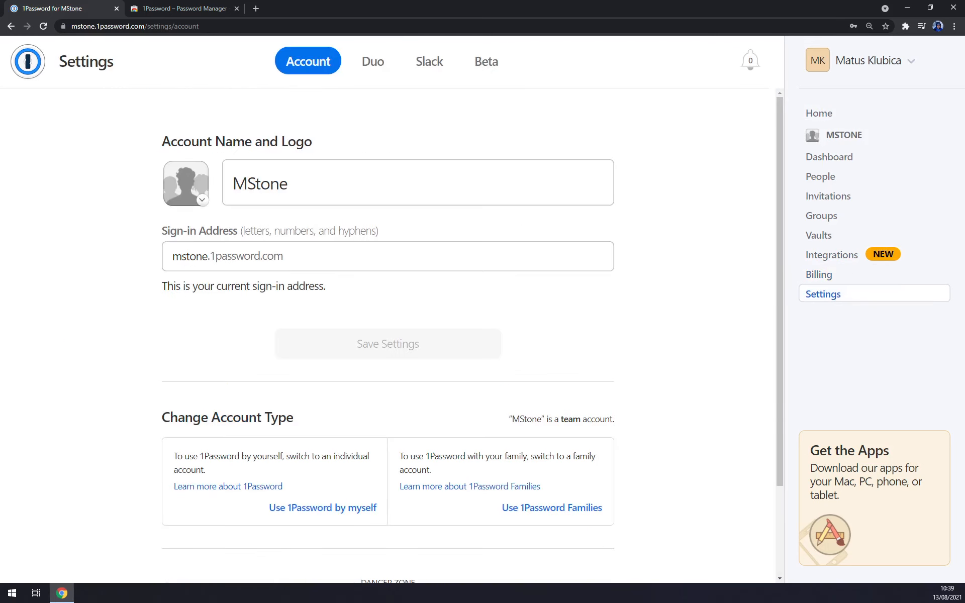
pyautogui.scroll(-2, 295, 215)
pyautogui.scroll(3, 101, 209)
pyautogui.click(373, 63)
pyautogui.click(428, 61)
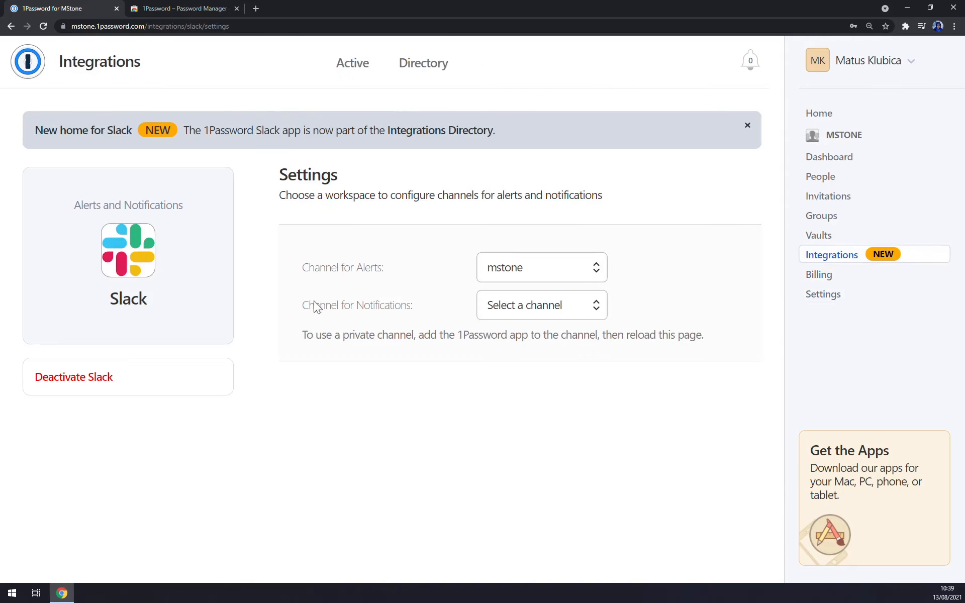
# Step: Revisit Invitations, then start creating a new custom vault from the home page
pyautogui.click(38, 73)
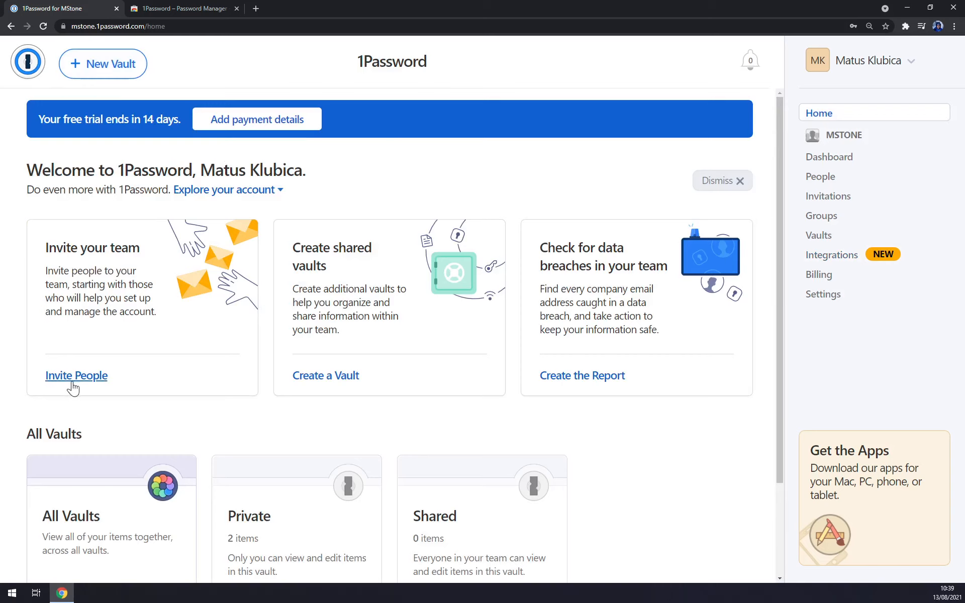
pyautogui.click(96, 375)
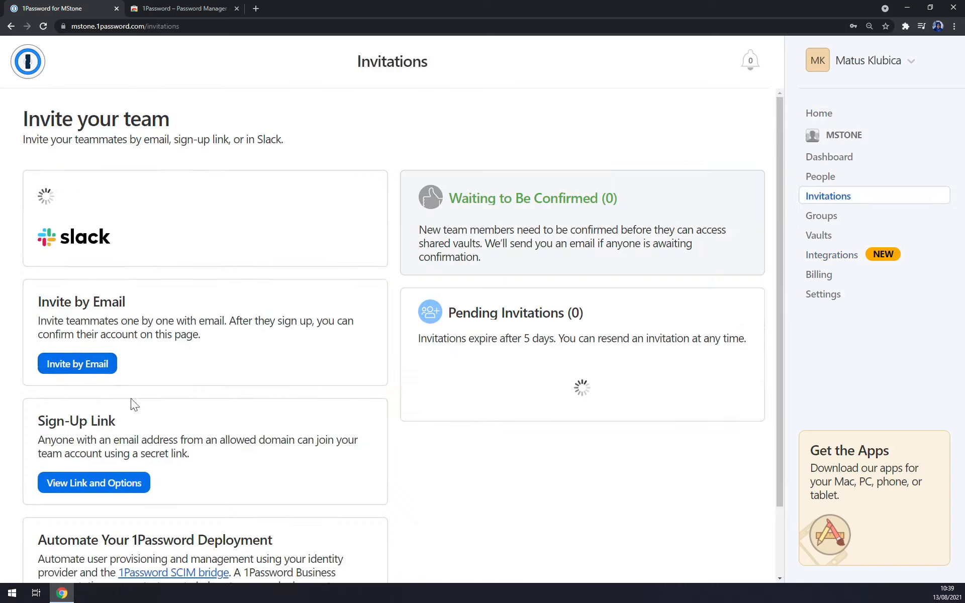
pyautogui.click(28, 75)
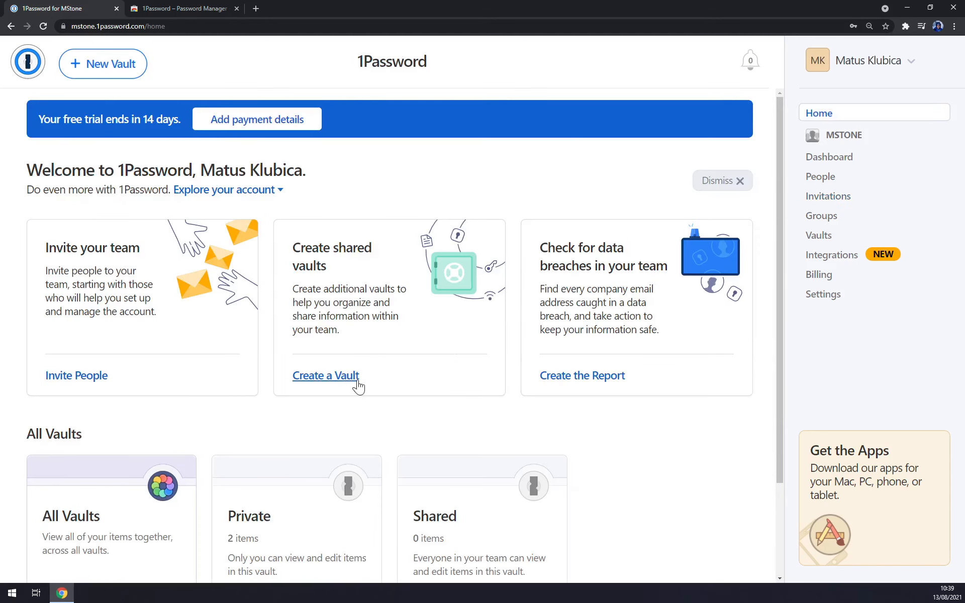
pyautogui.click(339, 388)
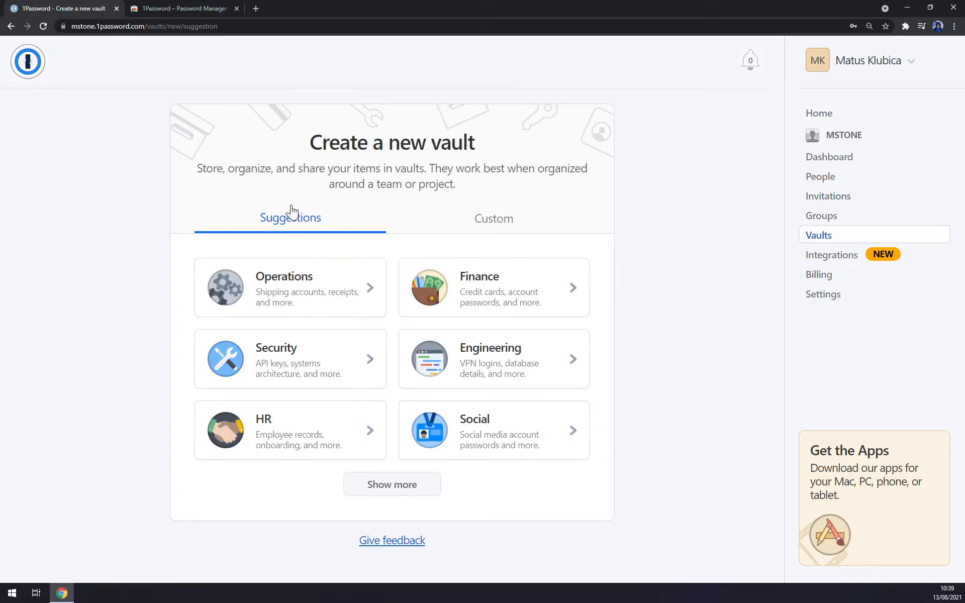
pyautogui.click(514, 227)
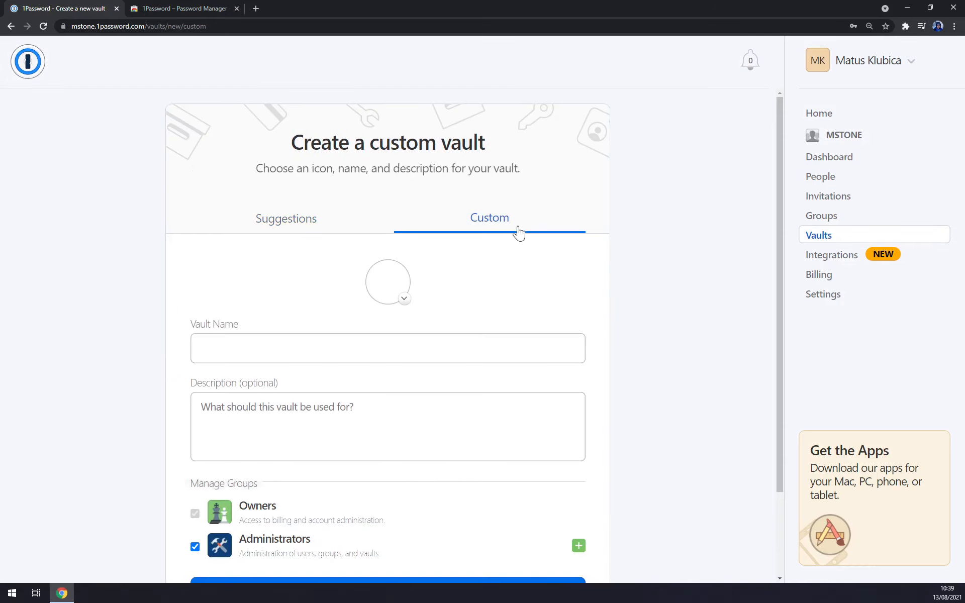
# Step: Pick the vault-door picture from the icon grid as the vault's icon
pyautogui.click(405, 302)
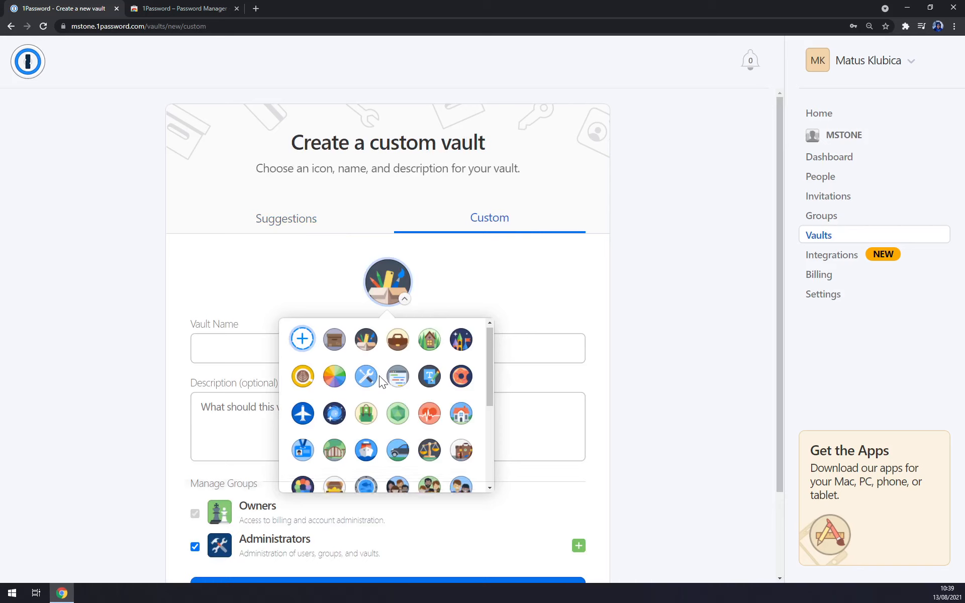
pyautogui.scroll(-5, 380, 377)
pyautogui.scroll(5, 378, 384)
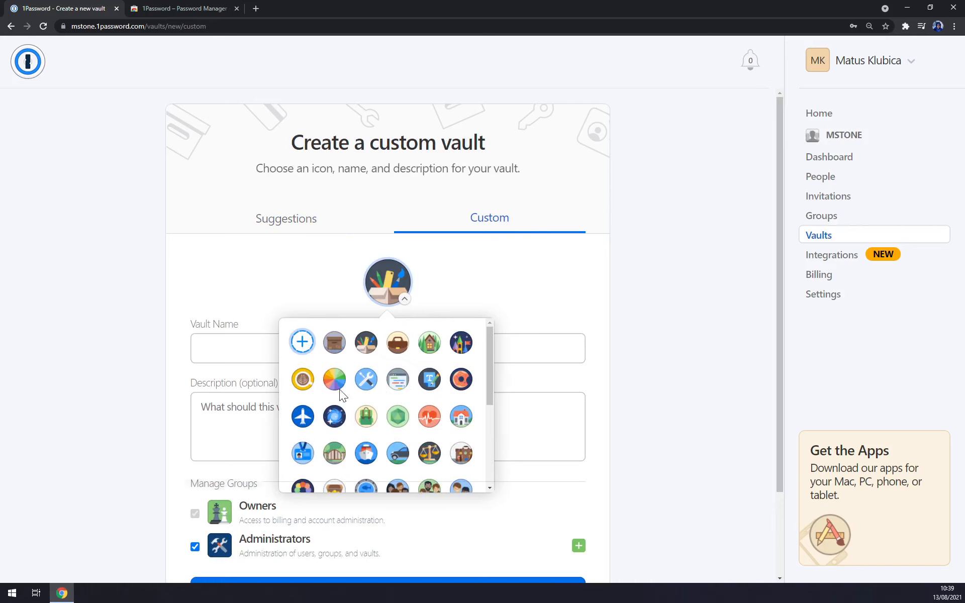
pyautogui.scroll(-4, 339, 389)
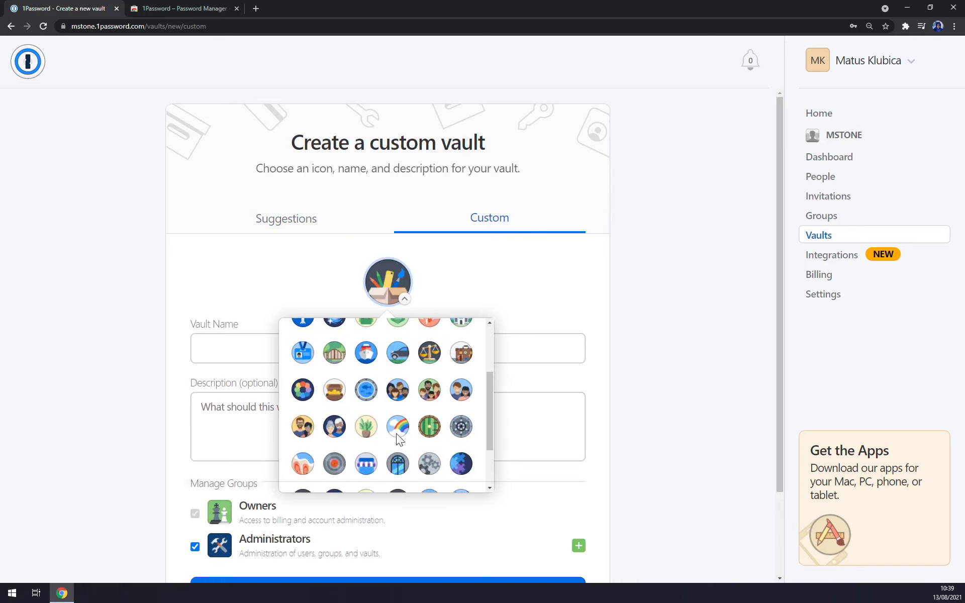
pyautogui.scroll(-2, 402, 433)
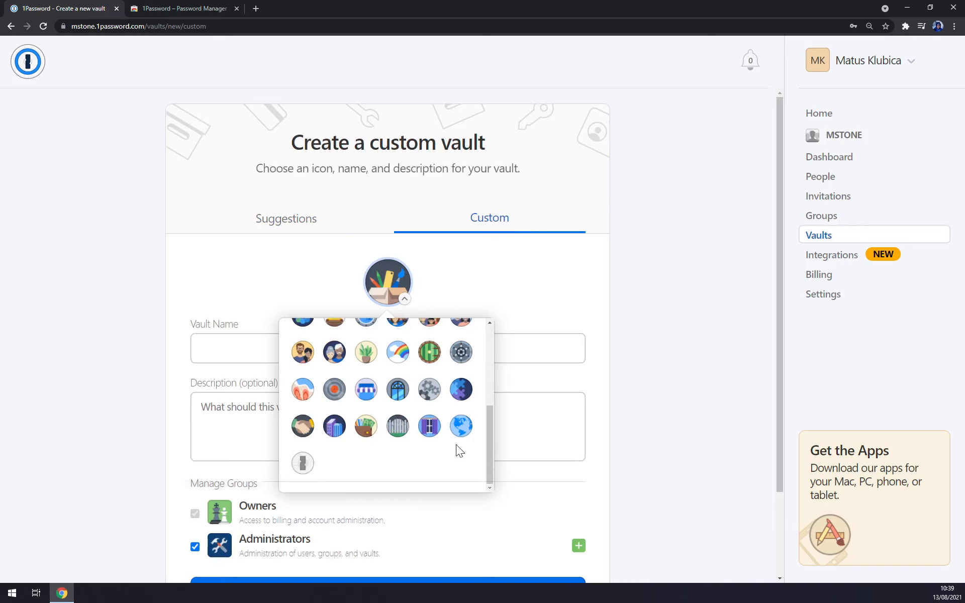
pyautogui.scroll(1, 453, 444)
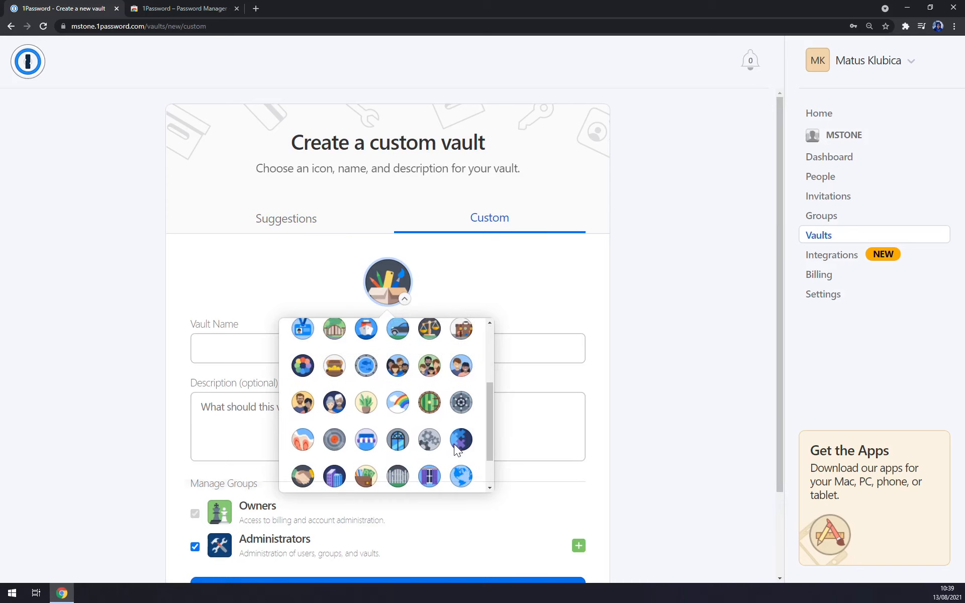
pyautogui.click(460, 402)
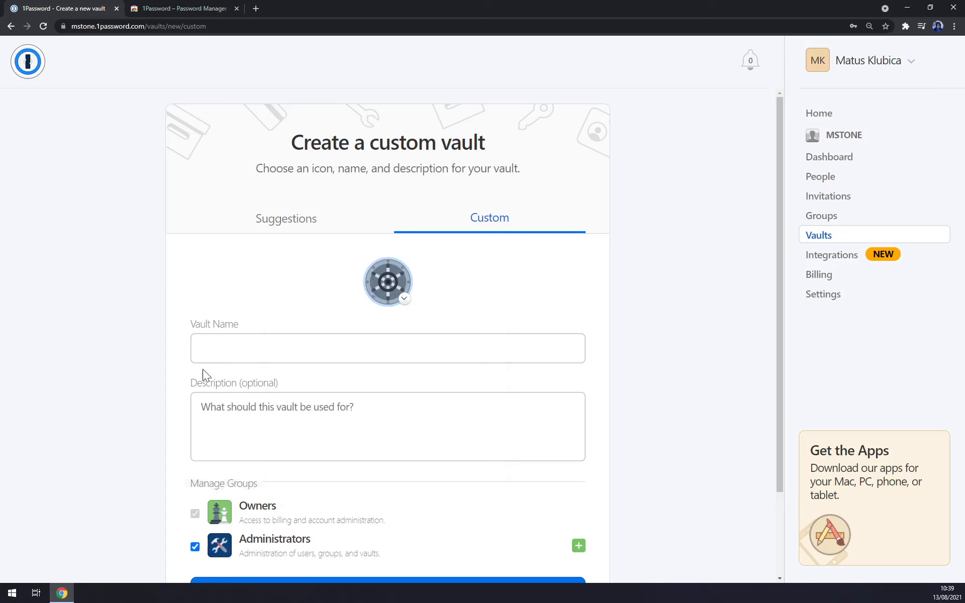
# Step: Name the vault MStone PWDS, describe it as 1pass tutorial, keep Administrators access, and create it
pyautogui.press('Tab')
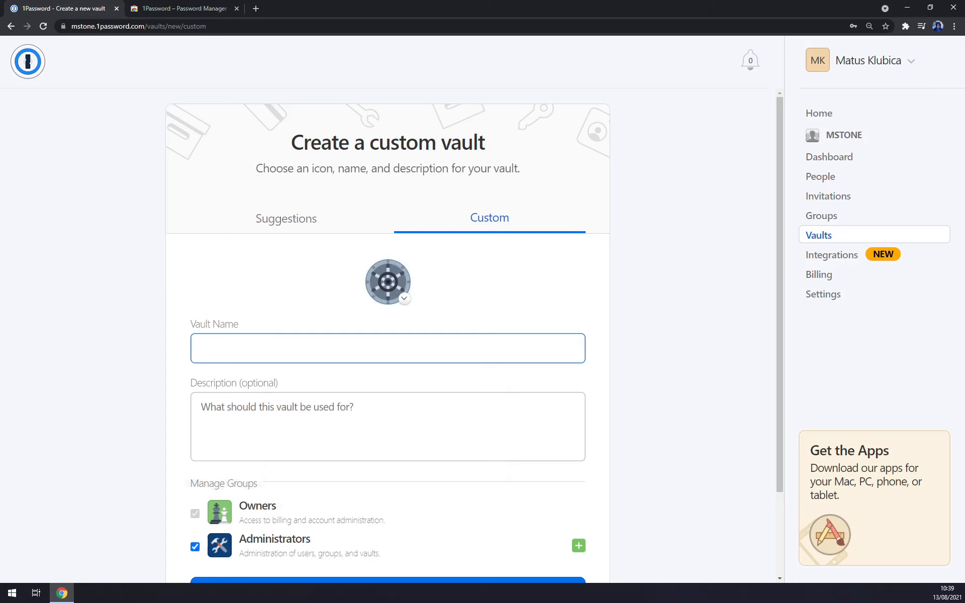
pyautogui.write('MStone ')
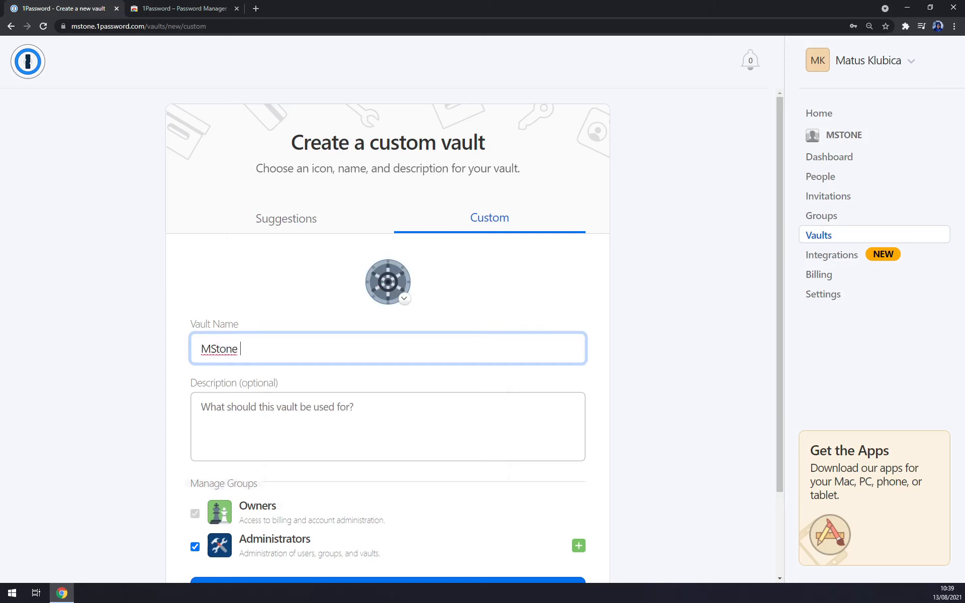
pyautogui.write('PWDS')
pyautogui.press('Tab')
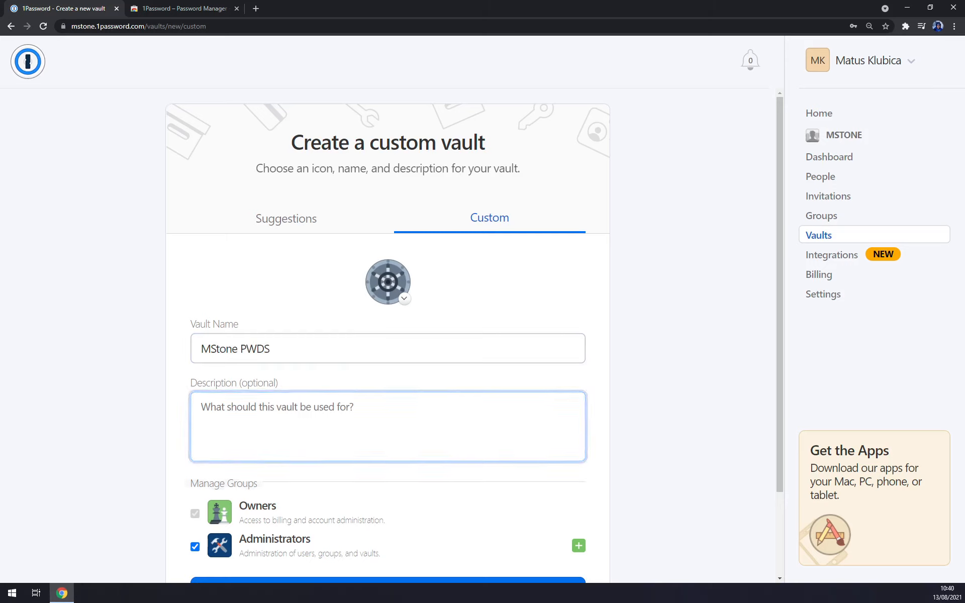
pyautogui.write('1pass tut')
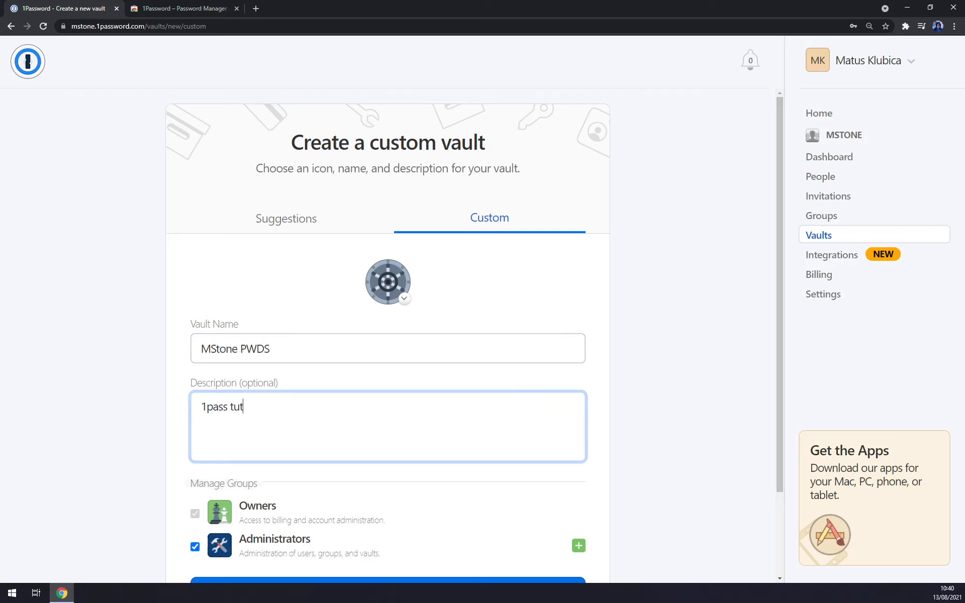
pyautogui.write('orial')
pyautogui.scroll(-2, 272, 435)
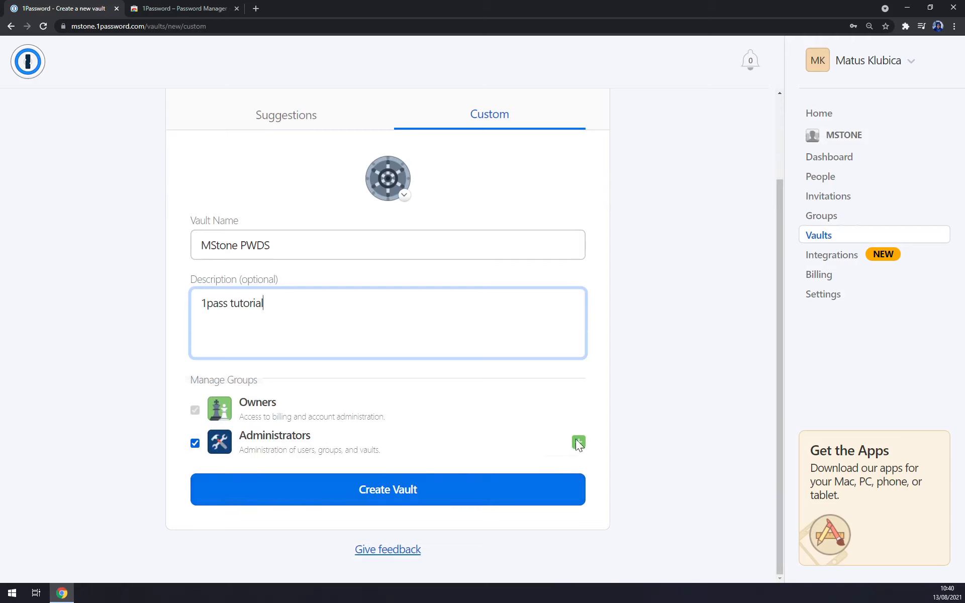
pyautogui.click(578, 443)
pyautogui.click(224, 445)
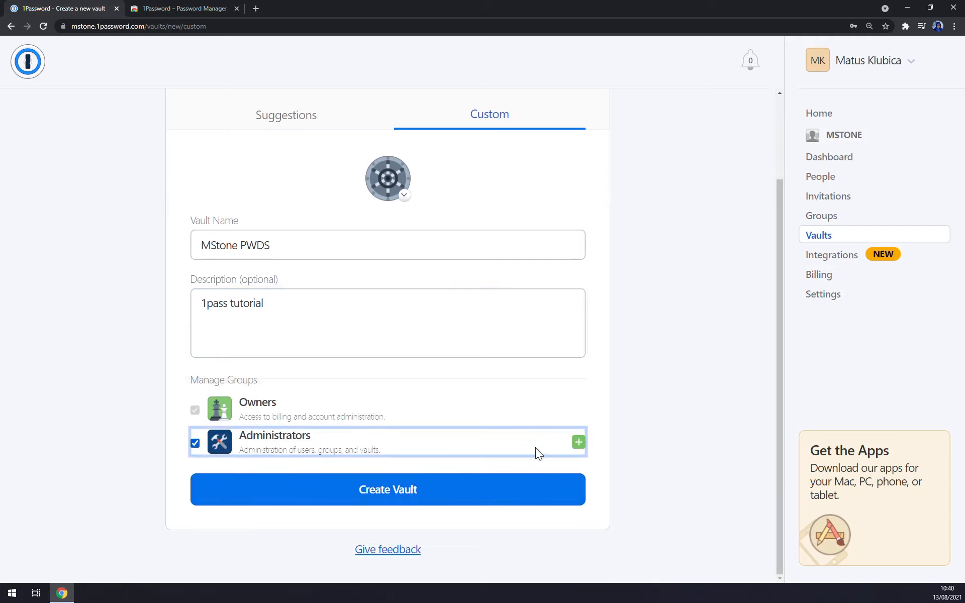
pyautogui.click(409, 502)
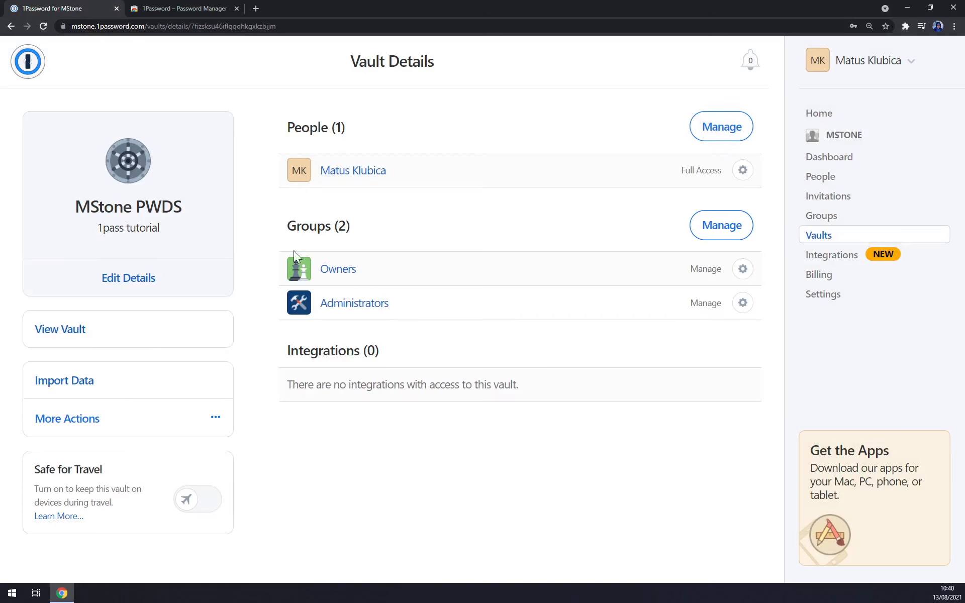
# Step: Open the MStone PWDS vault's items view after glancing at its More Actions menu
pyautogui.click(58, 332)
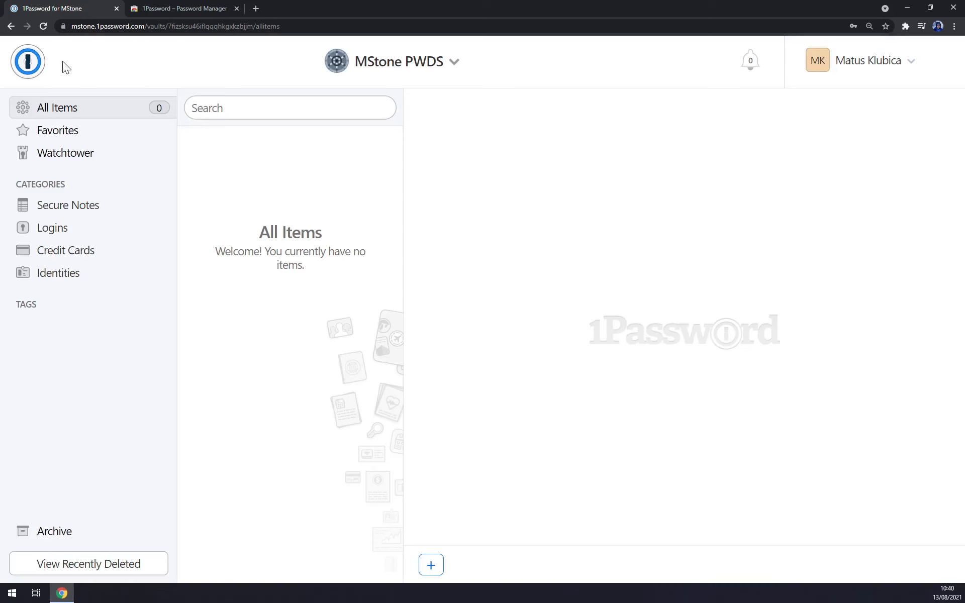
pyautogui.click(11, 26)
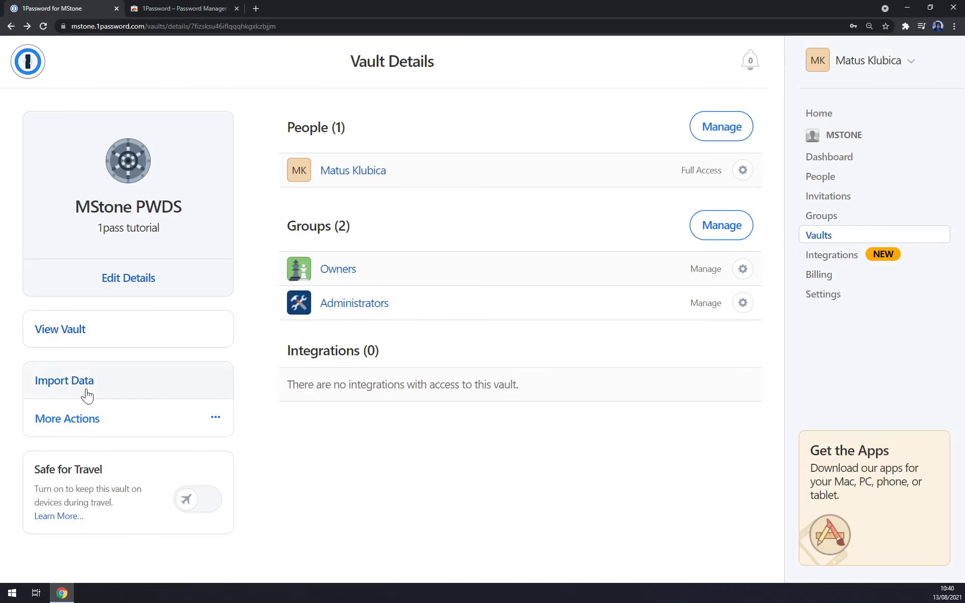
pyautogui.click(143, 426)
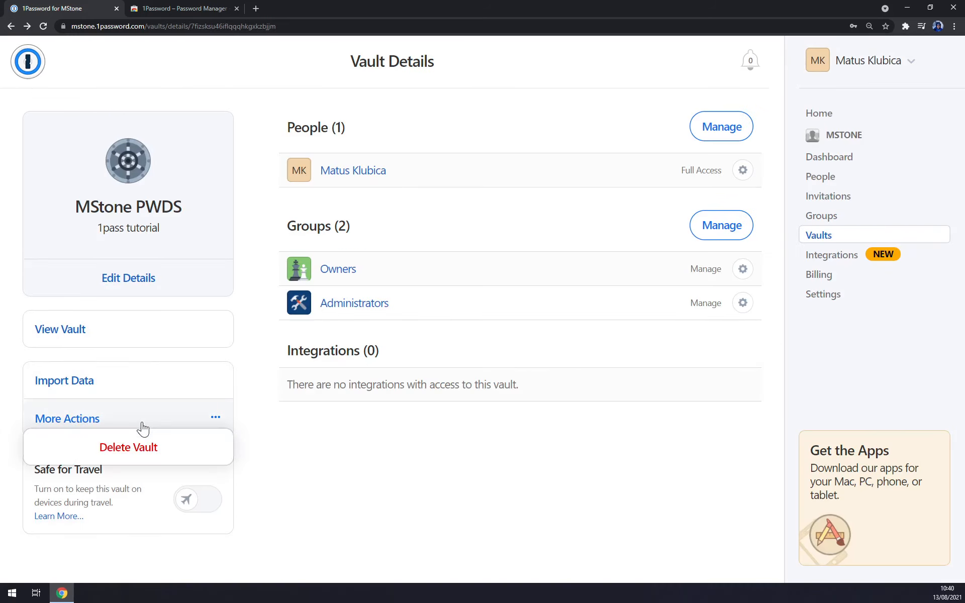
pyautogui.click(340, 429)
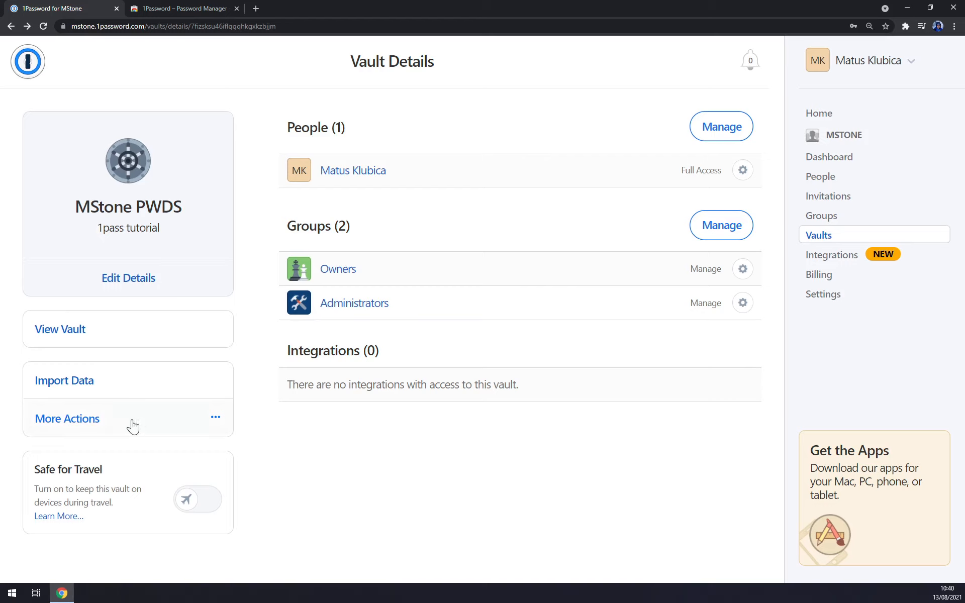
pyautogui.click(75, 336)
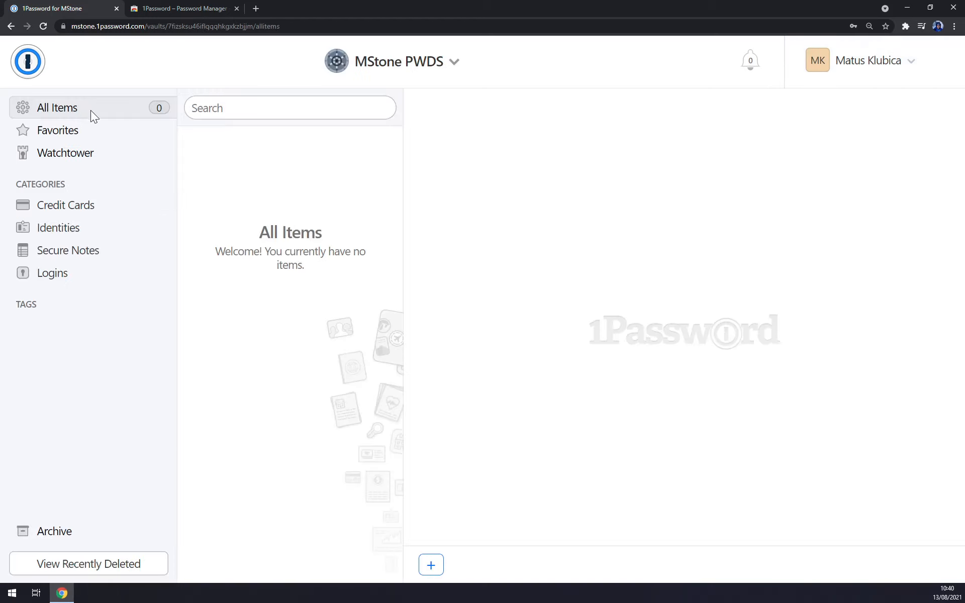
# Step: Browse the addable item types, then view Favorites and the Watchtower report
pyautogui.click(430, 565)
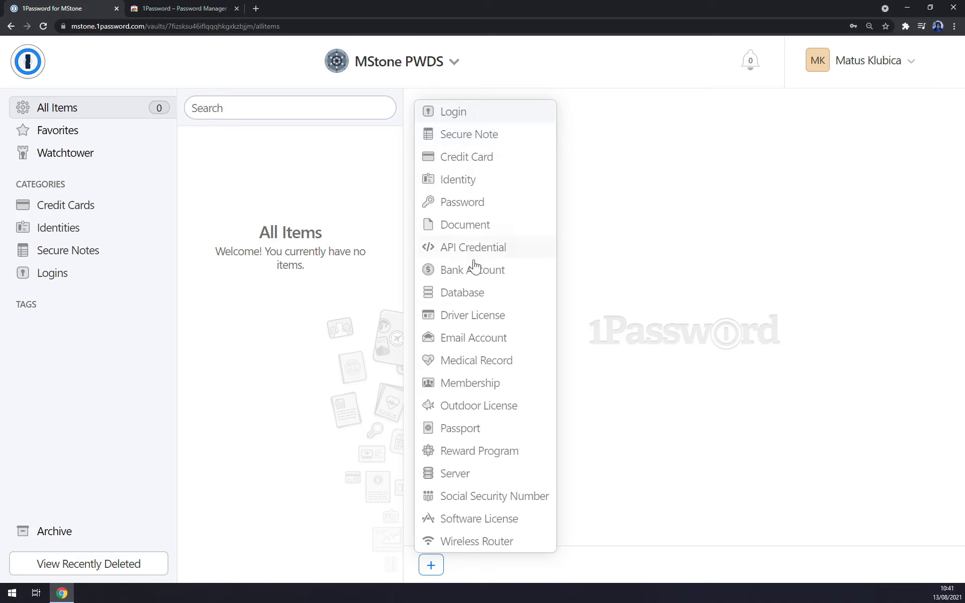
pyautogui.click(75, 136)
pyautogui.click(71, 155)
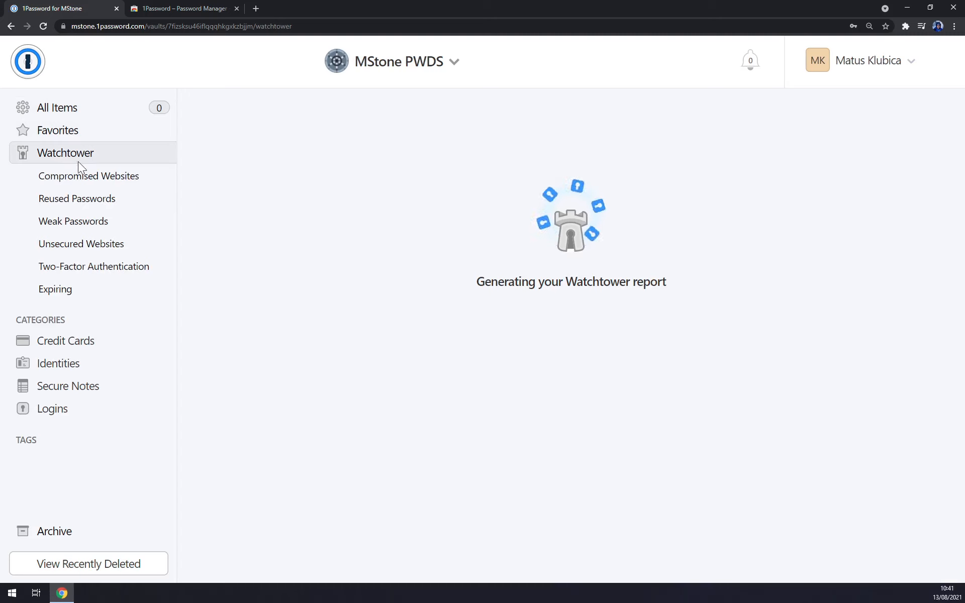
# Step: Look at the Watchtower overview's Compromised Websites and Reused Passwords headings
pyautogui.click(112, 180)
pyautogui.click(97, 152)
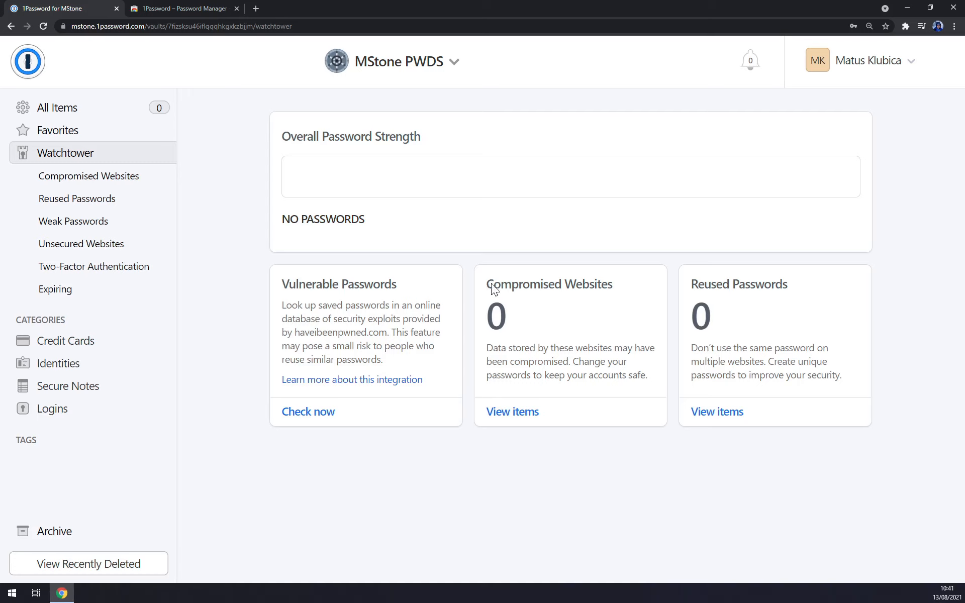
pyautogui.moveTo(491, 284); pyautogui.dragTo(629, 283)
pyautogui.click(633, 284)
pyautogui.moveTo(694, 285); pyautogui.dragTo(807, 283)
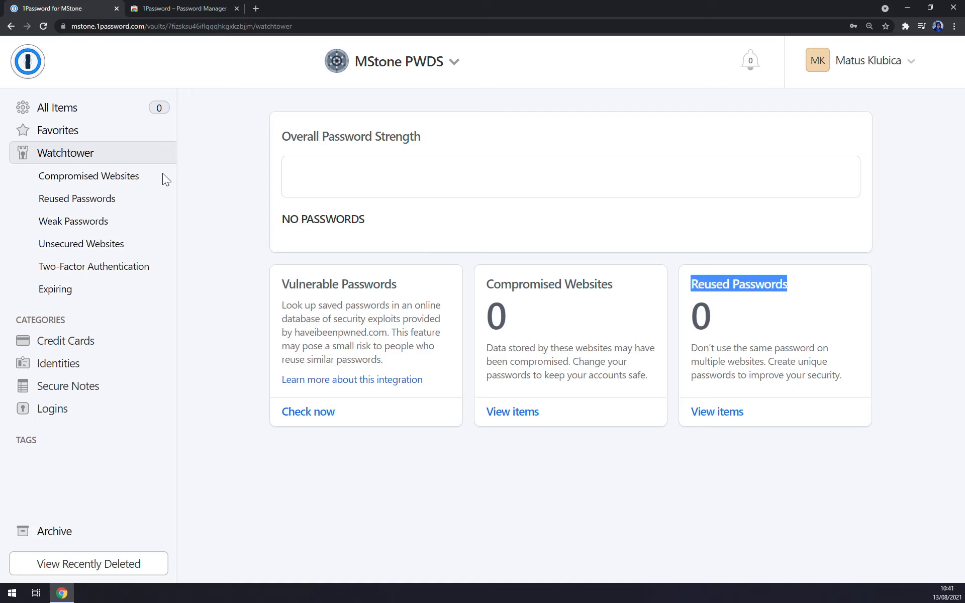
# Step: Step through Compromised Websites, Reused, Weak, Unsecured and Two-Factor checks, then return to Watchtower
pyautogui.click(92, 193)
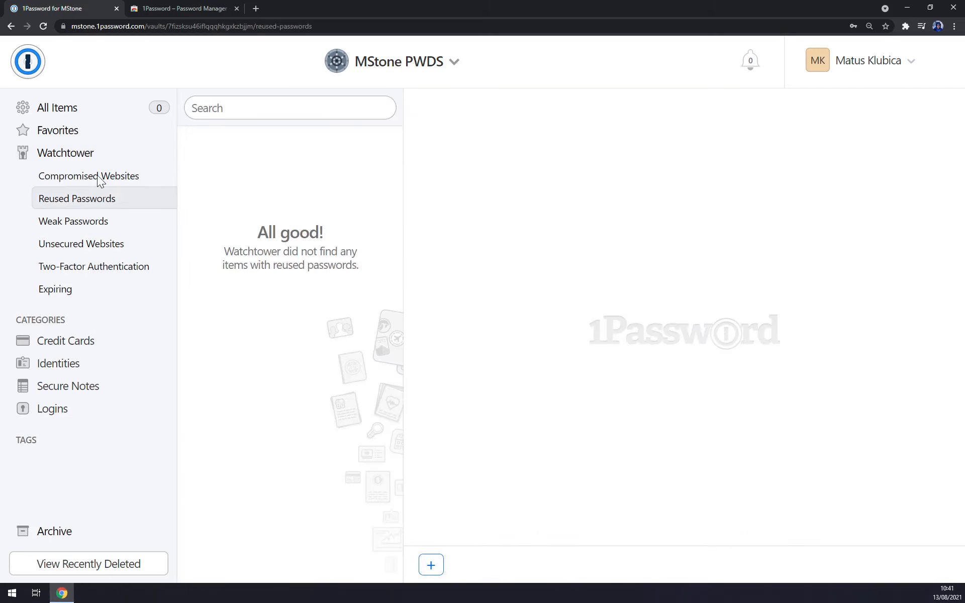
pyautogui.click(98, 176)
pyautogui.click(80, 199)
pyautogui.click(83, 221)
pyautogui.click(95, 243)
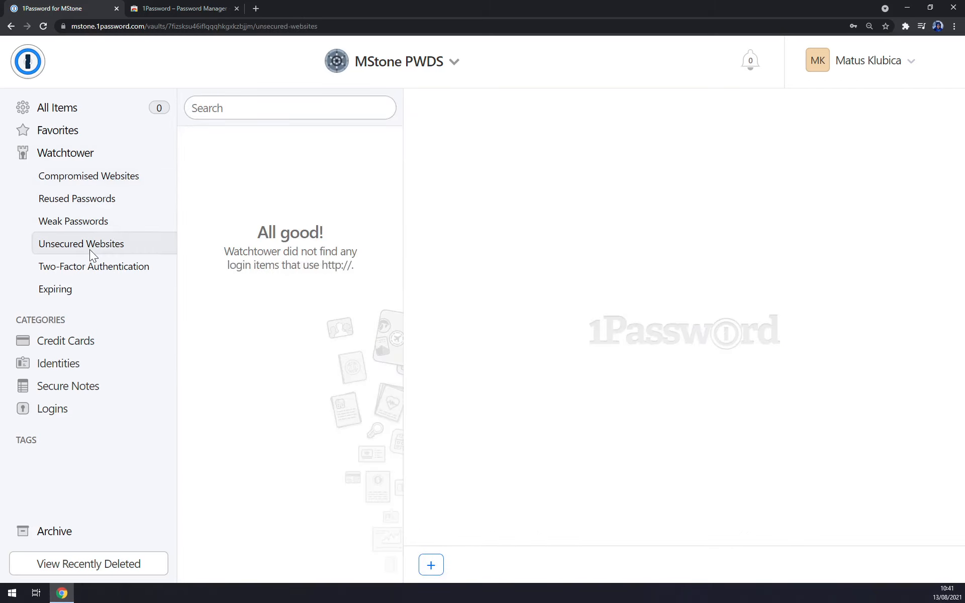
pyautogui.click(95, 271)
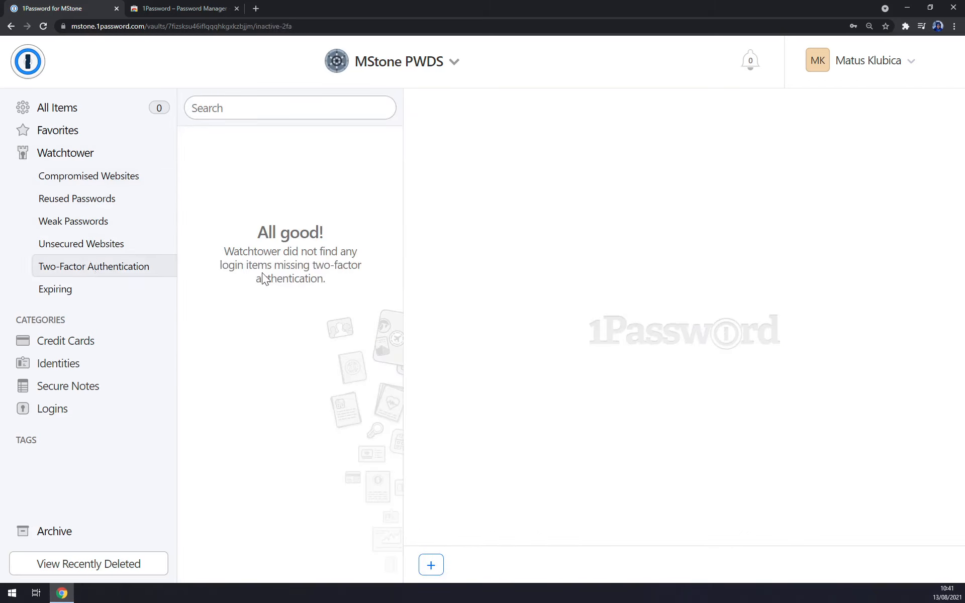
pyautogui.click(52, 155)
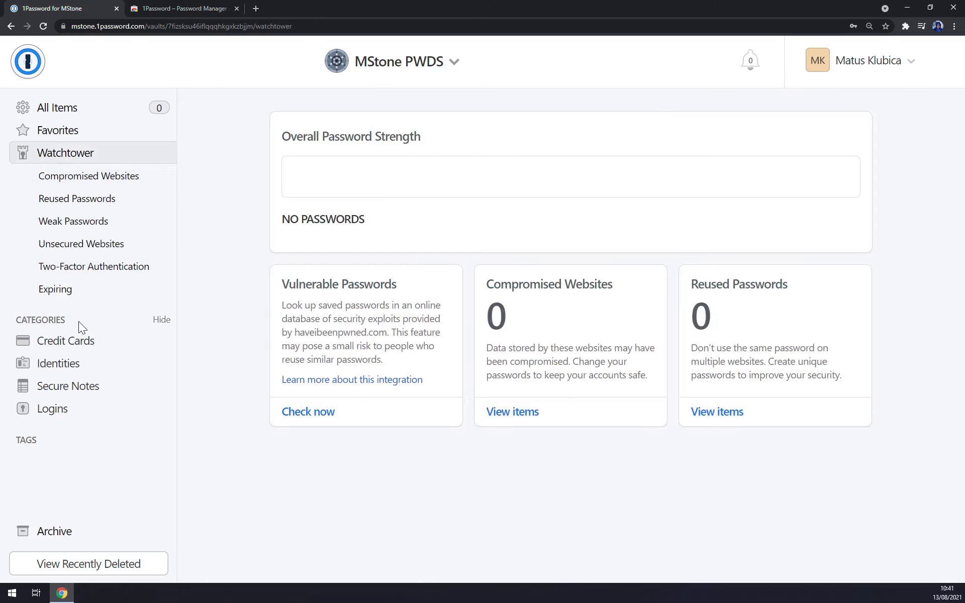
# Step: Visit Credit Cards, Identities, Secure Notes and Logins, then go back to All Items
pyautogui.click(57, 342)
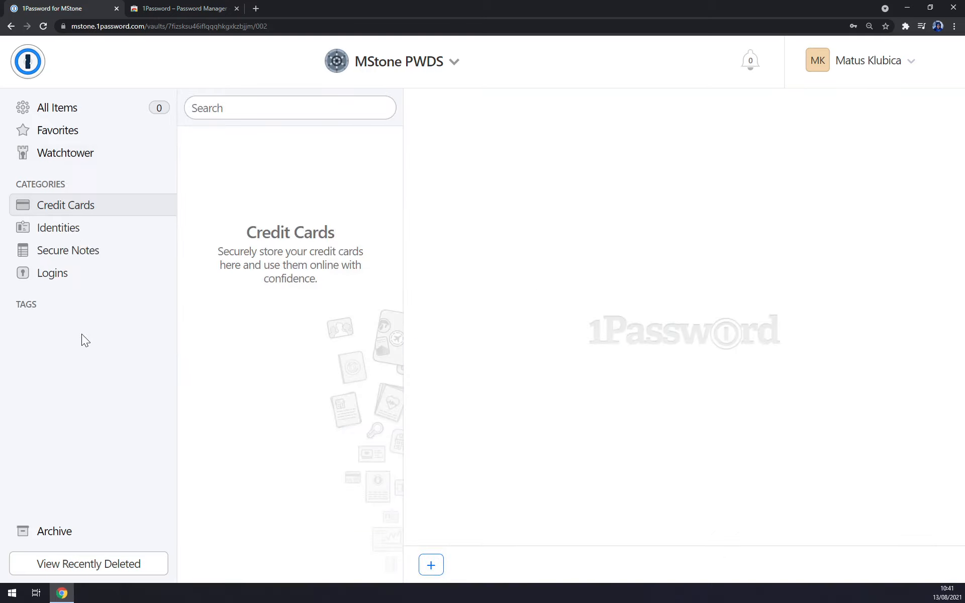
pyautogui.click(433, 565)
pyautogui.click(51, 232)
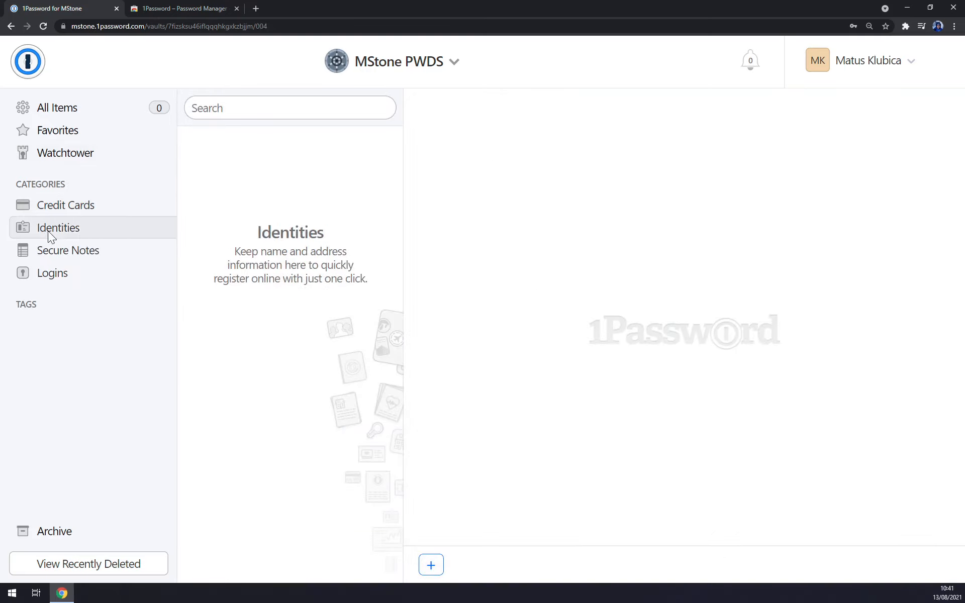
pyautogui.click(87, 258)
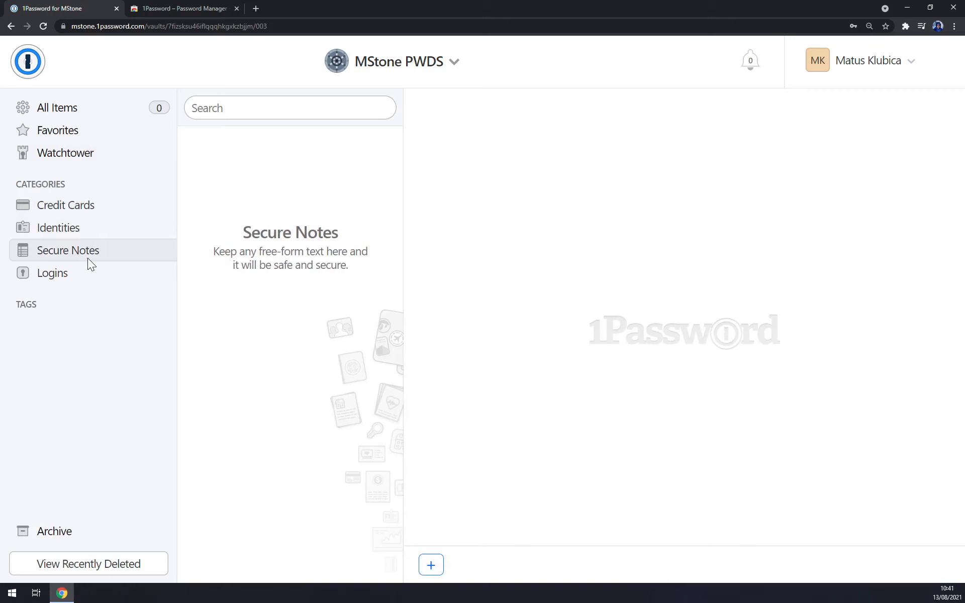
pyautogui.click(61, 274)
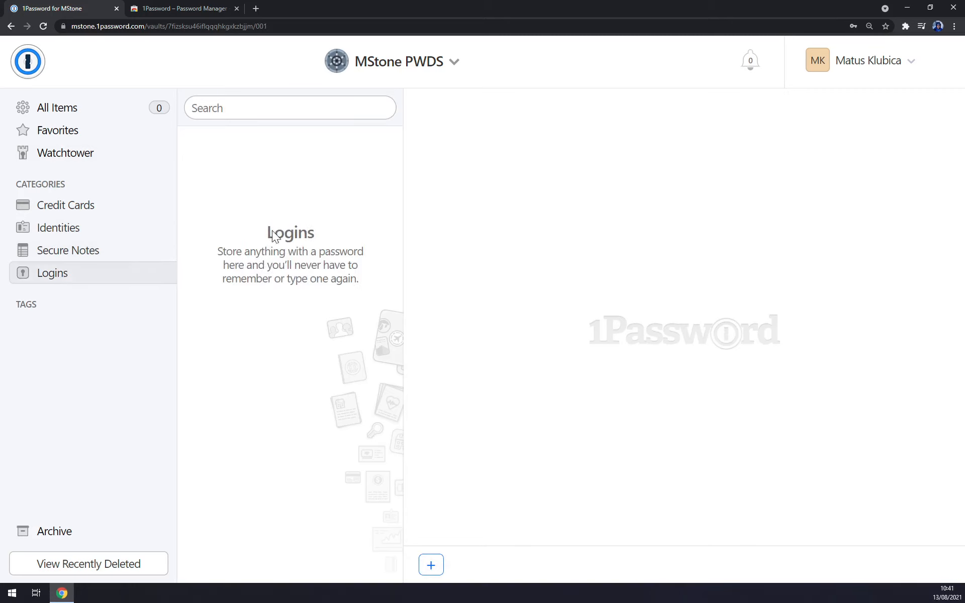
pyautogui.click(52, 115)
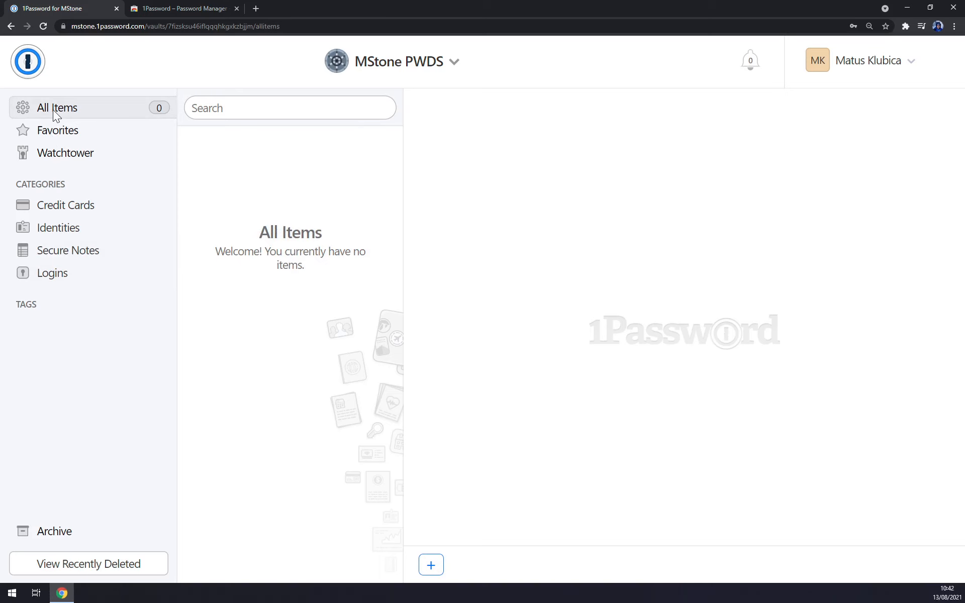
# Step: Create a new Login titled Zapier and enter the account's username
pyautogui.click(431, 565)
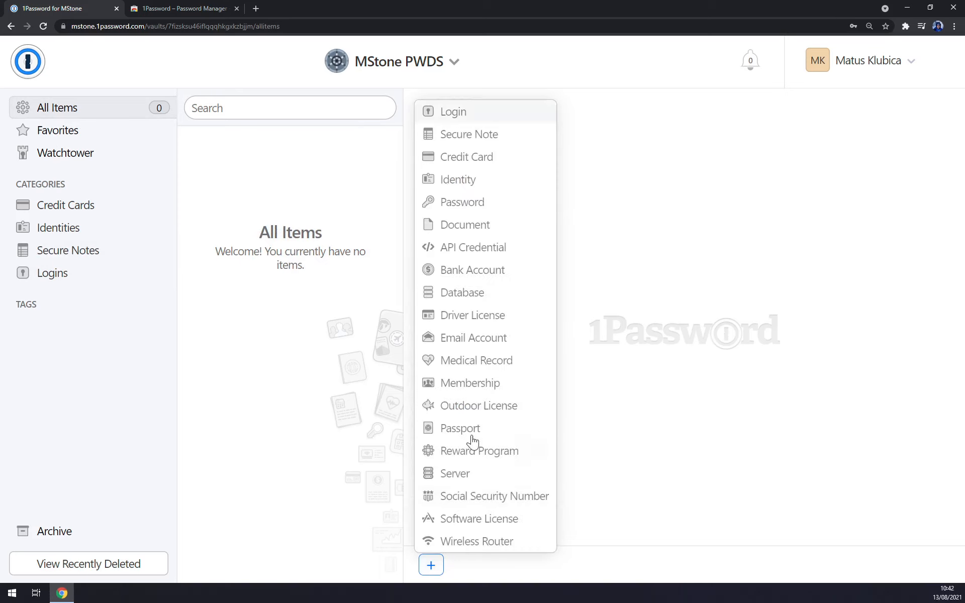
pyautogui.click(455, 114)
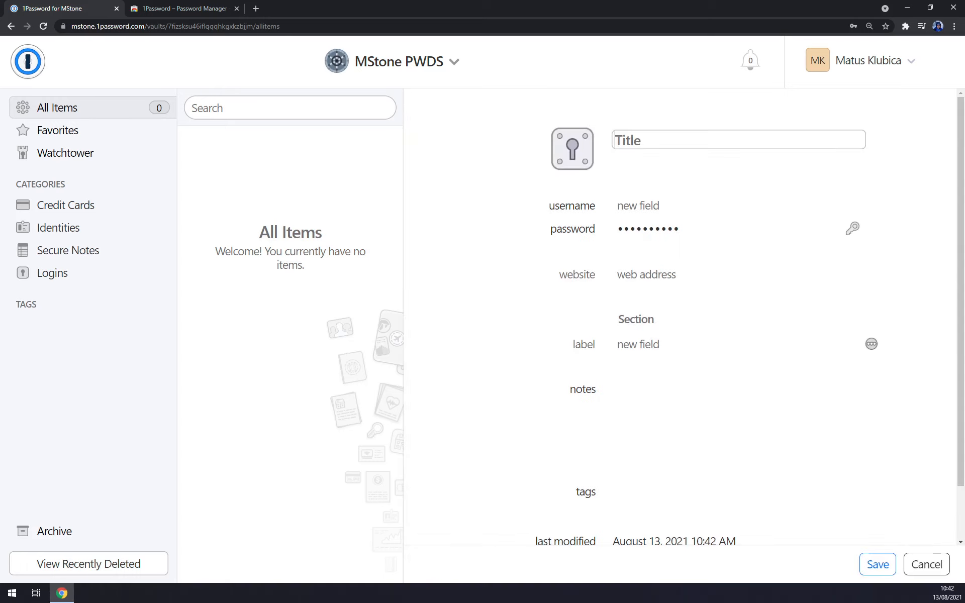
pyautogui.write('Zapier')
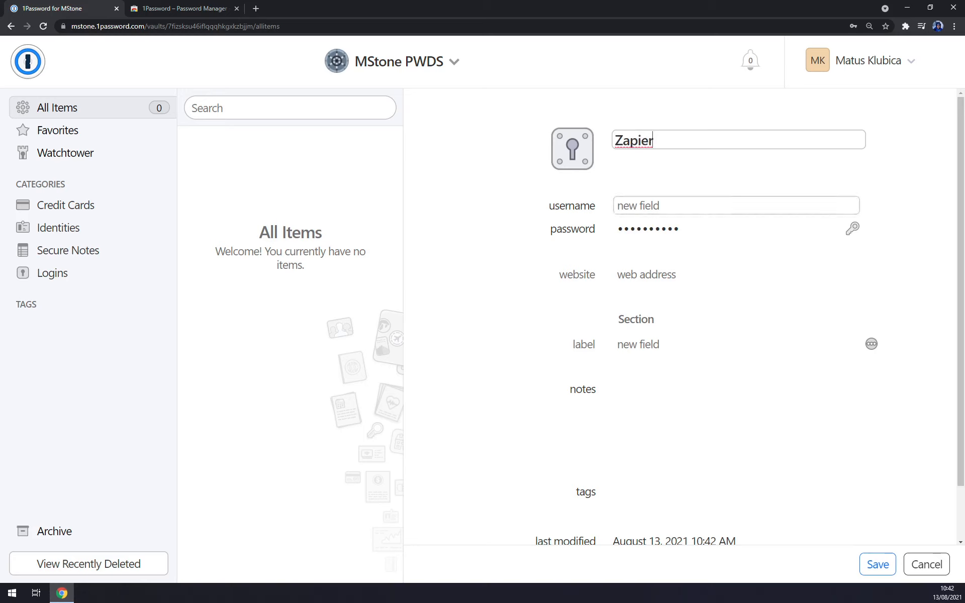
pyautogui.click(654, 206)
pyautogui.write('Matus K')
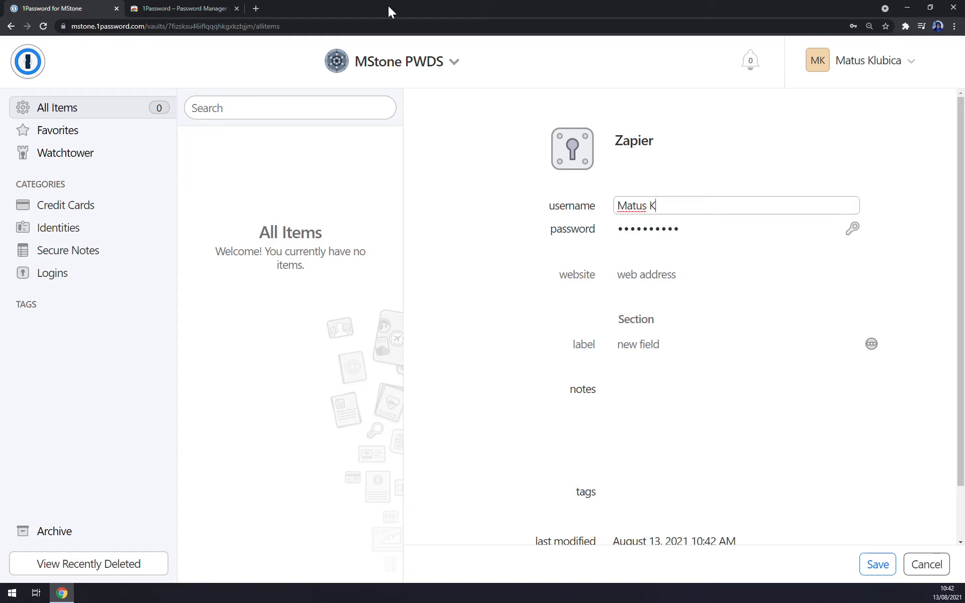
pyautogui.moveTo(440, 12); pyautogui.dragTo(0, 66)
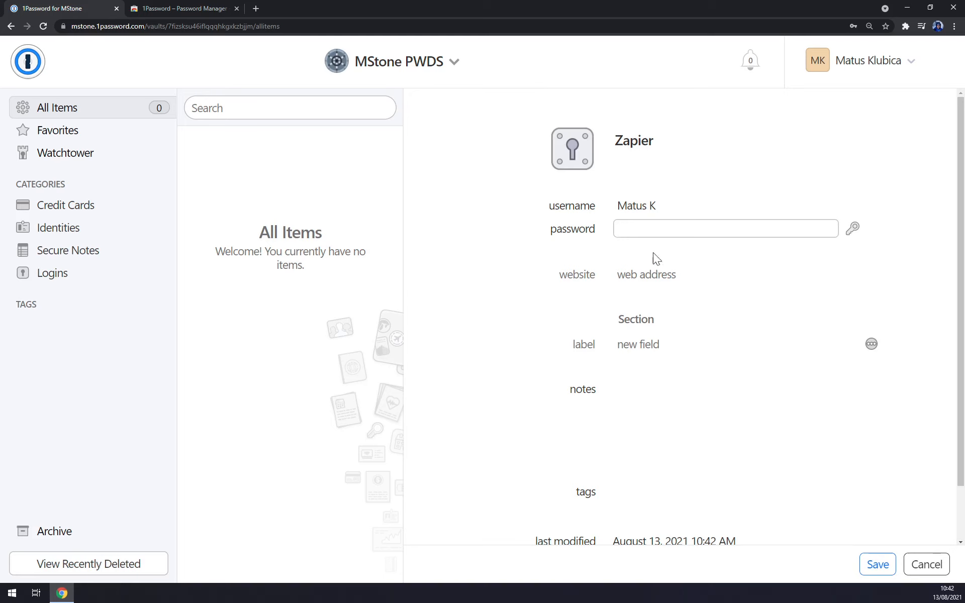
# Step: Generate a random password for the Zapier login, regenerating it several times
pyautogui.click(856, 232)
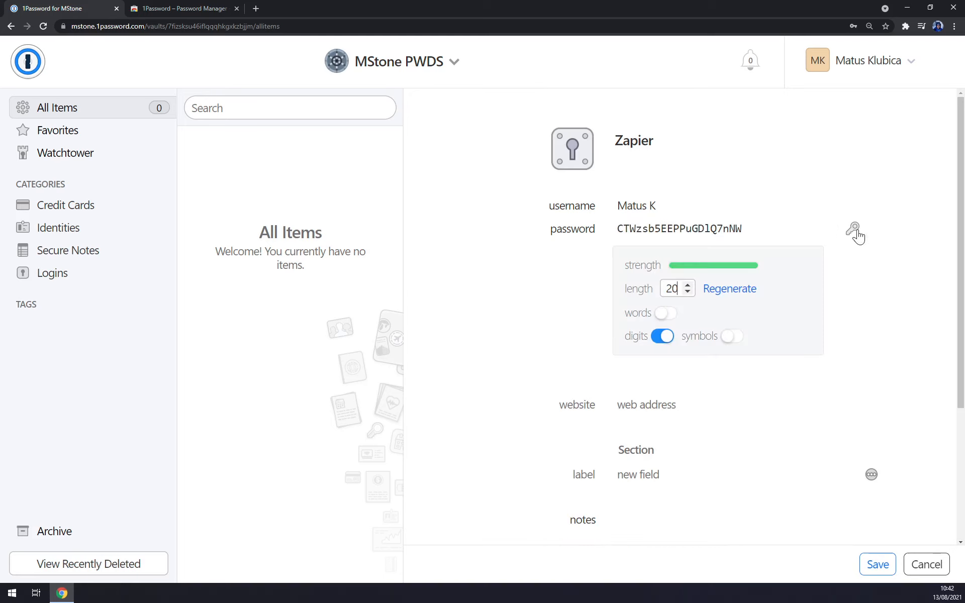
pyautogui.click(735, 295)
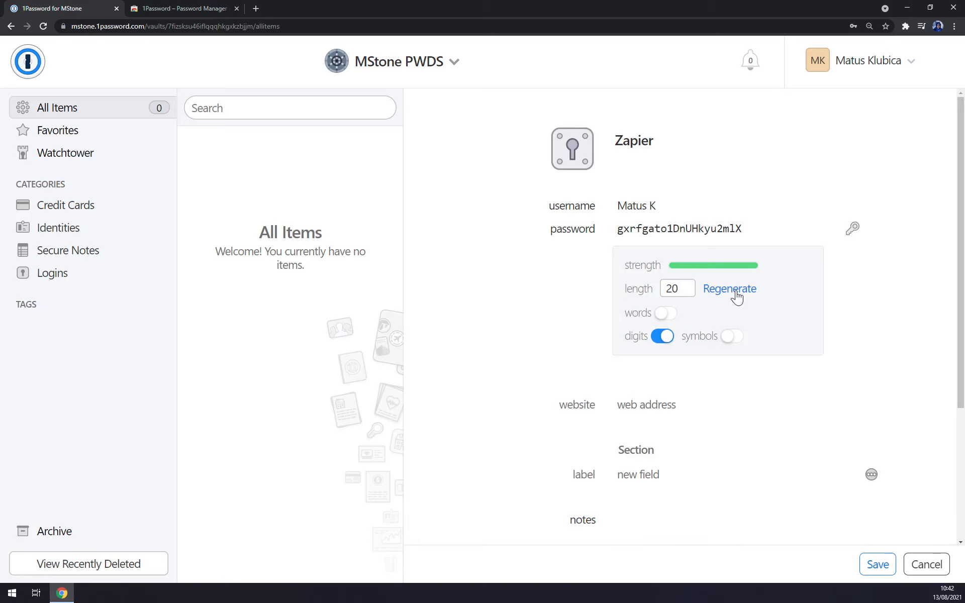
pyautogui.click(729, 297)
pyautogui.click(730, 297)
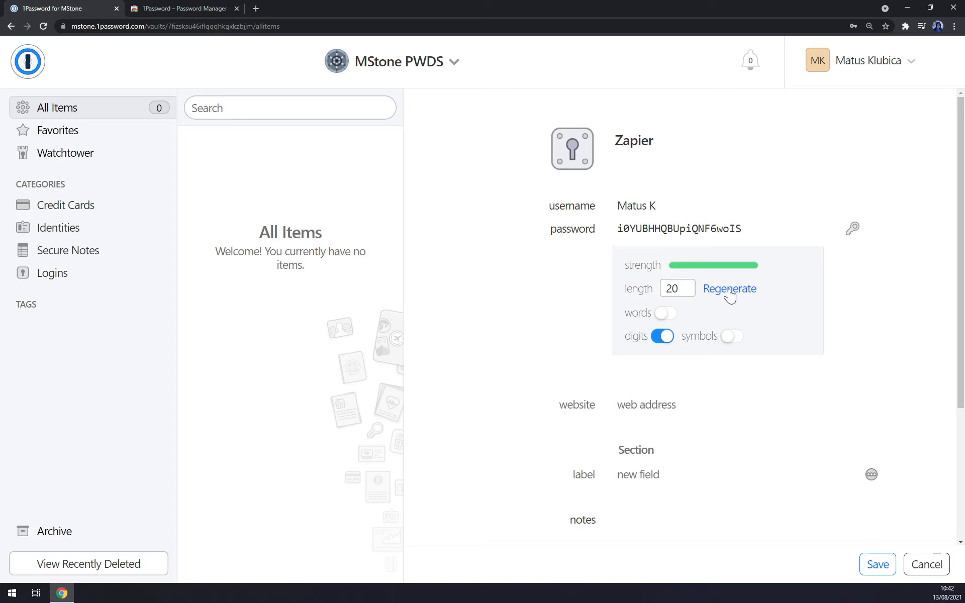
# Step: Try the word, digit and symbol options, keep letters and digits, and move the browser off-screen
pyautogui.click(666, 314)
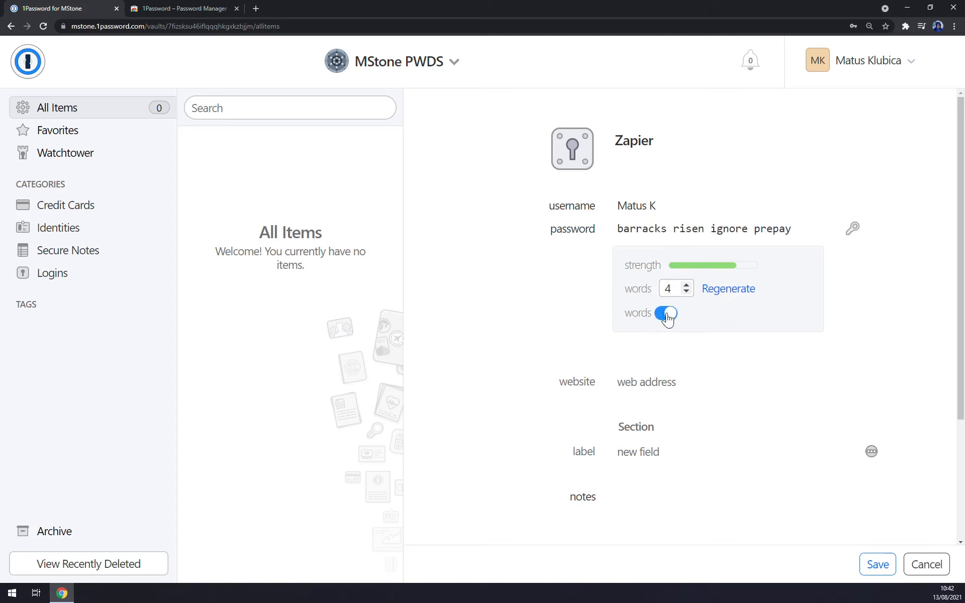
pyautogui.click(667, 314)
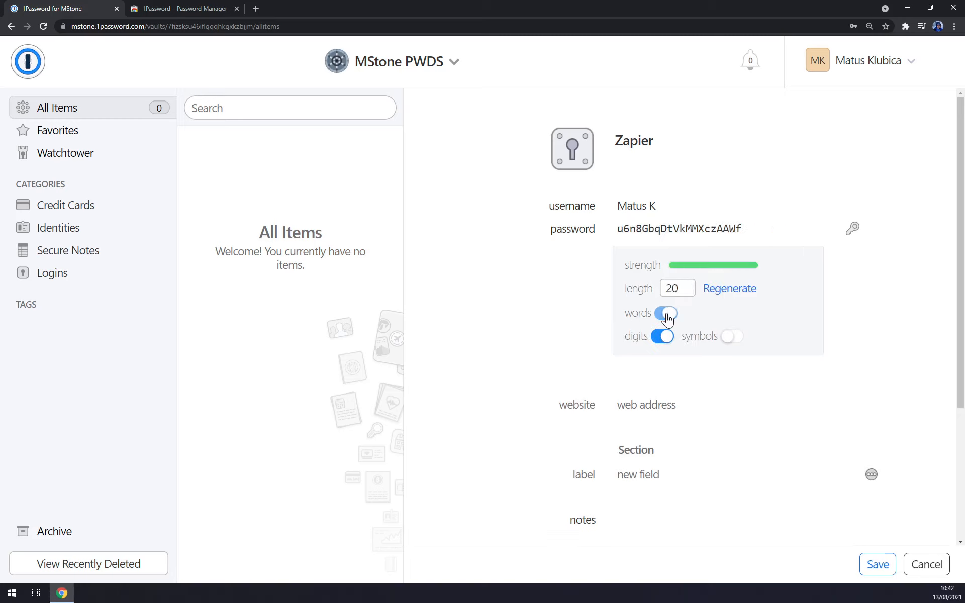
pyautogui.click(662, 338)
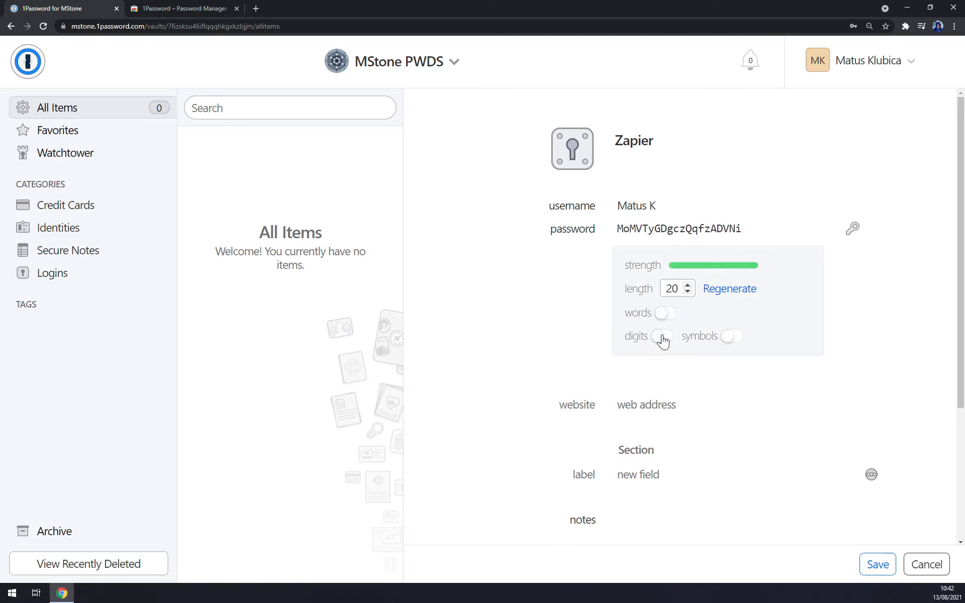
pyautogui.click(662, 338)
pyautogui.click(724, 338)
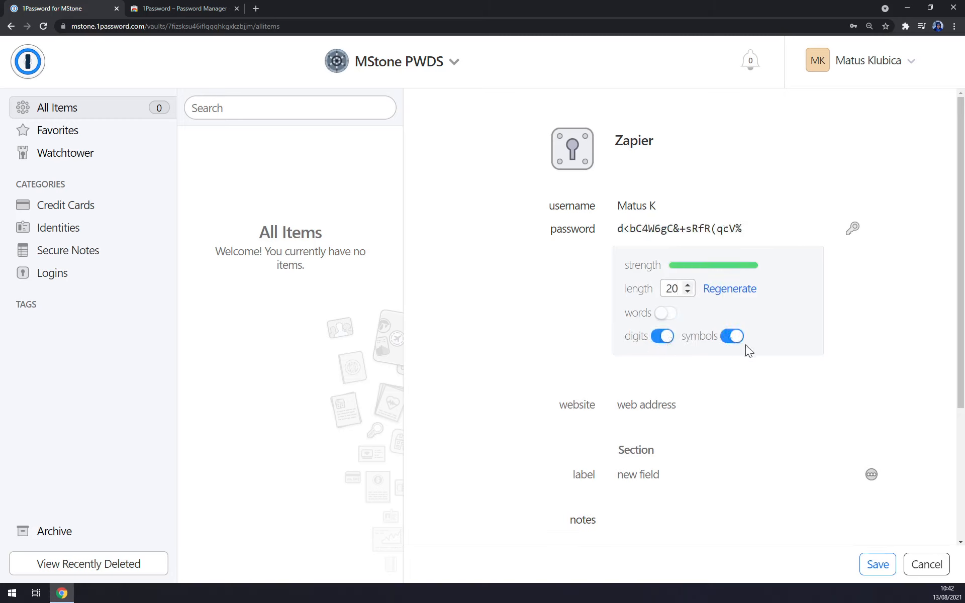
pyautogui.click(724, 338)
pyautogui.click(855, 233)
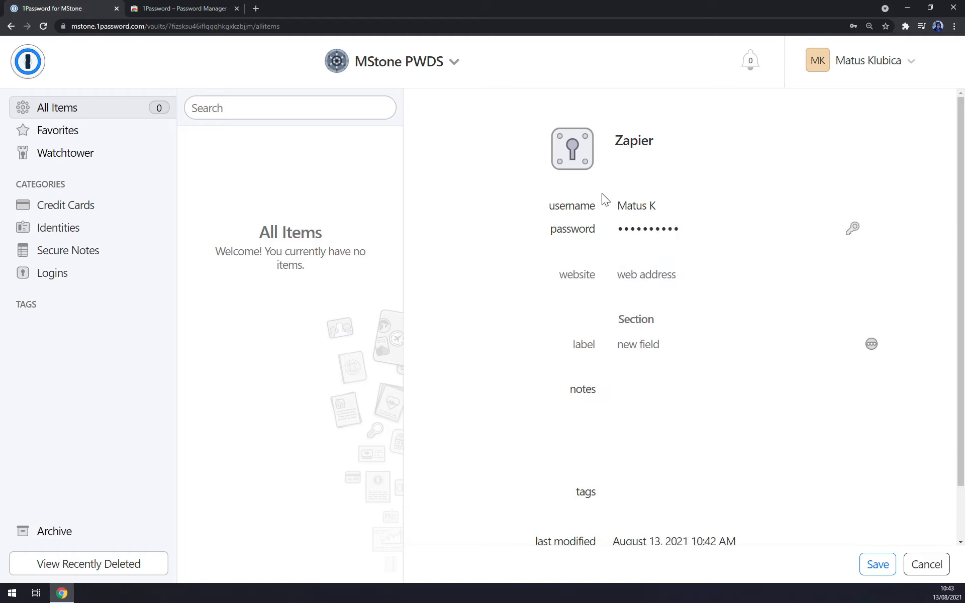
pyautogui.moveTo(471, 7); pyautogui.dragTo(471, 0)
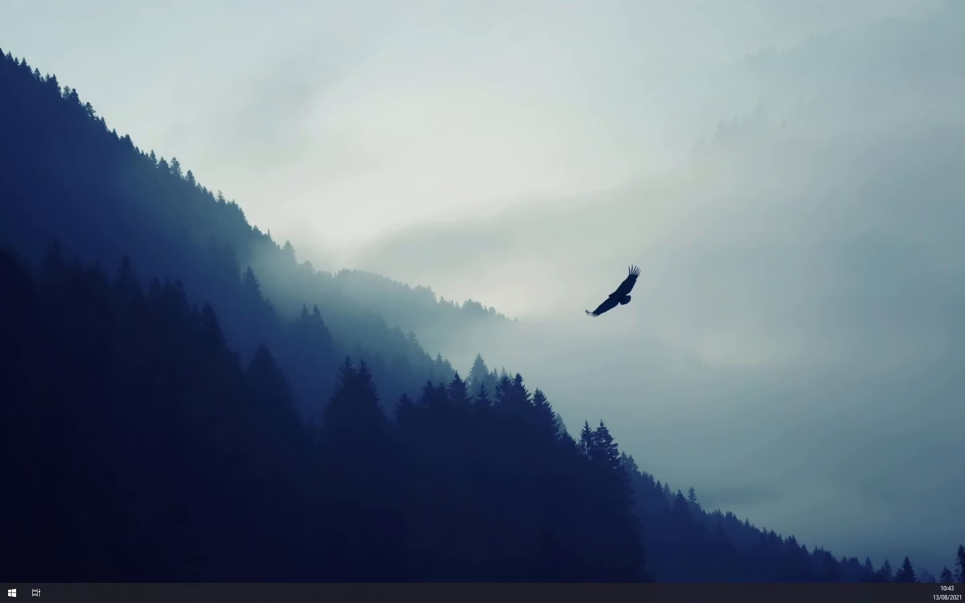
# Step: Enter zapier.com as the login's website and save the Zapier item to MStone PWDS
pyautogui.moveTo(327, 0); pyautogui.dragTo(326, 1)
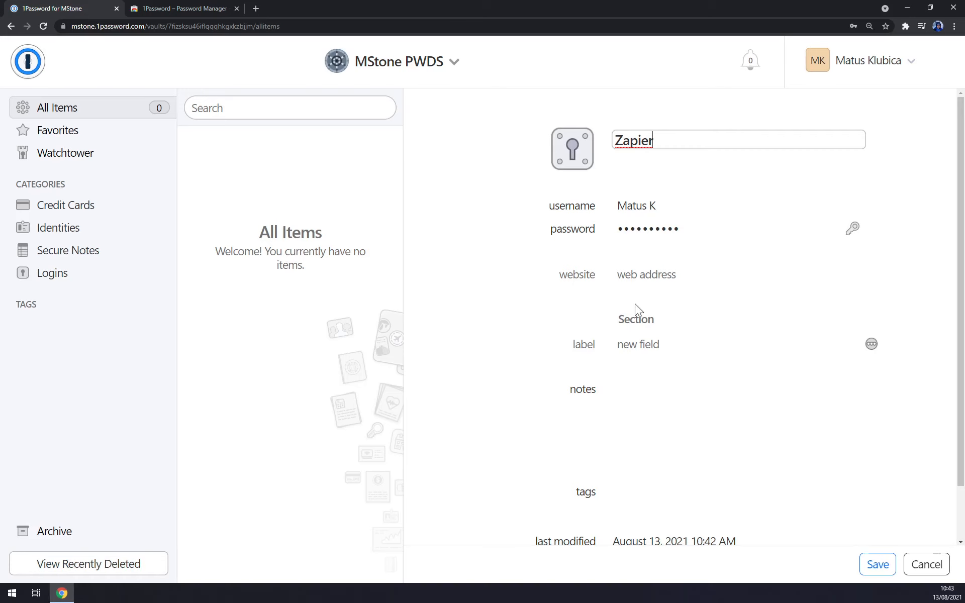
pyautogui.click(648, 275)
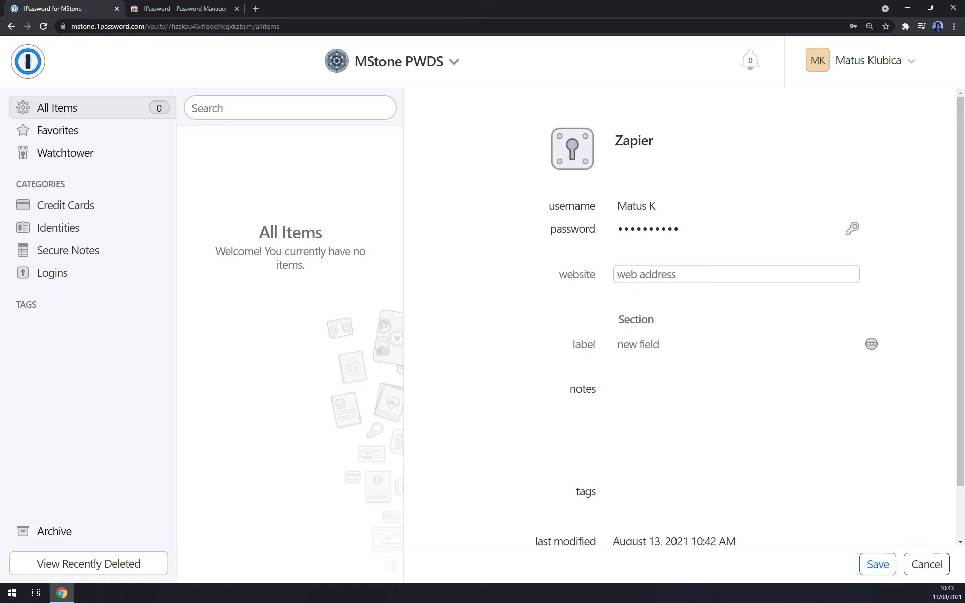
pyautogui.write('zapier.com')
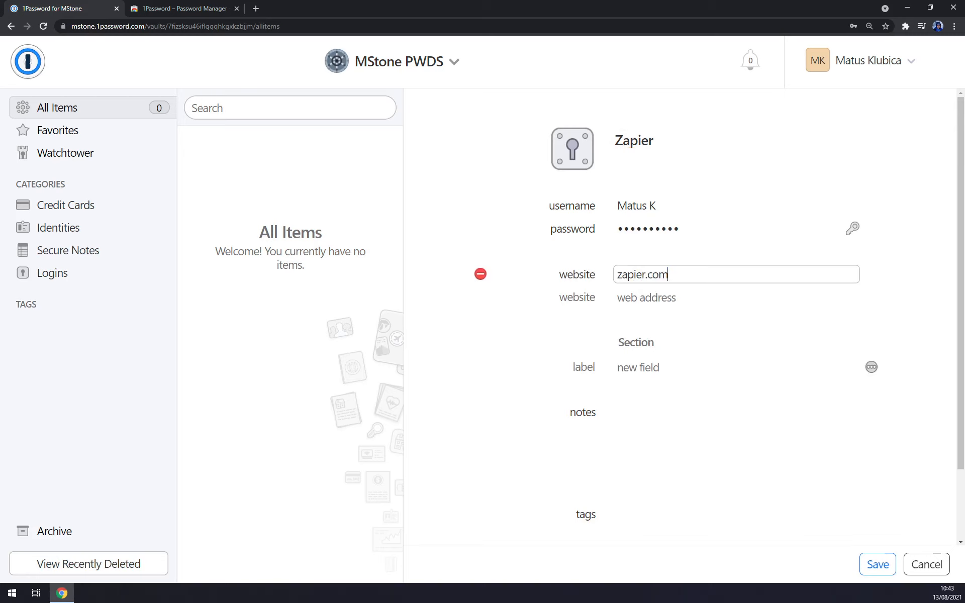
pyautogui.moveTo(673, 275); pyautogui.dragTo(583, 276)
pyautogui.click(543, 327)
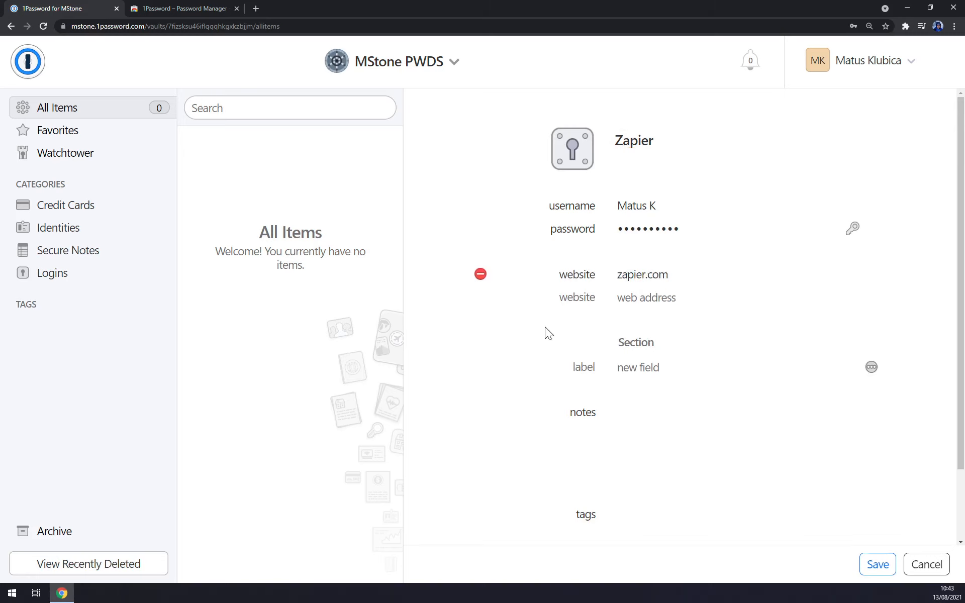
pyautogui.click(628, 367)
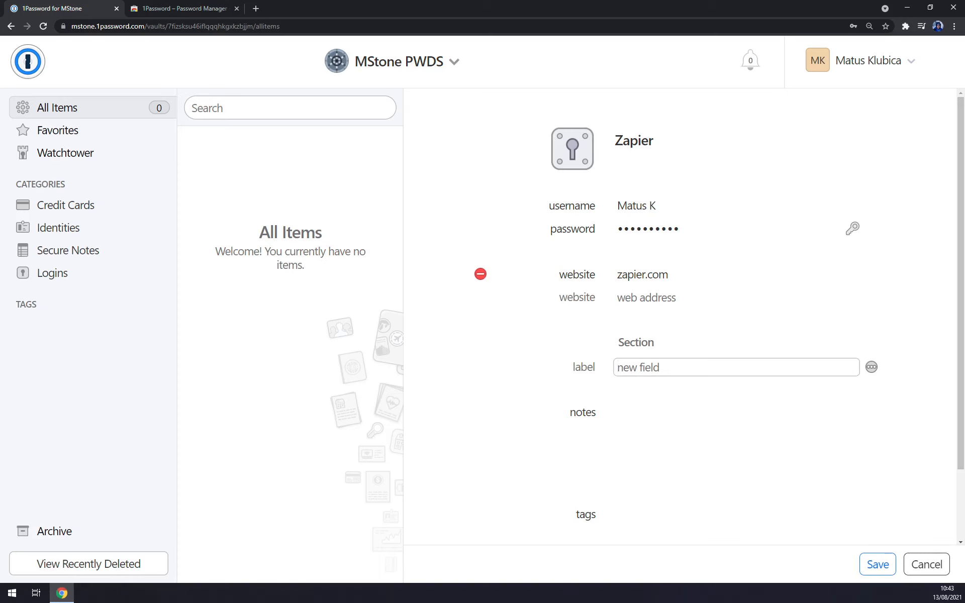
pyautogui.click(655, 435)
pyautogui.scroll(-2, 662, 483)
pyautogui.click(866, 573)
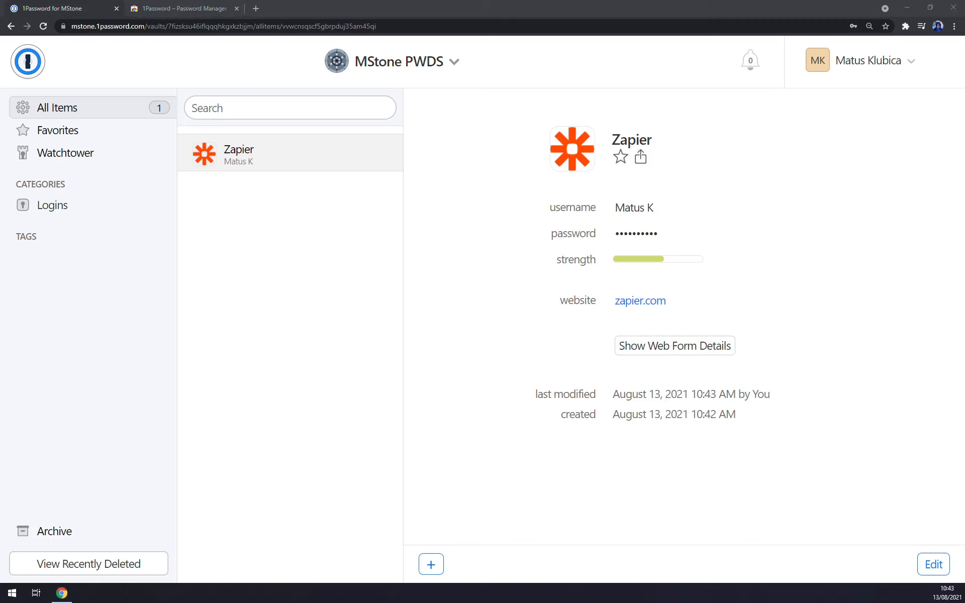
# Step: Add the 1Password – Password Manager extension to Chrome from its Web Store page
pyautogui.click(198, 9)
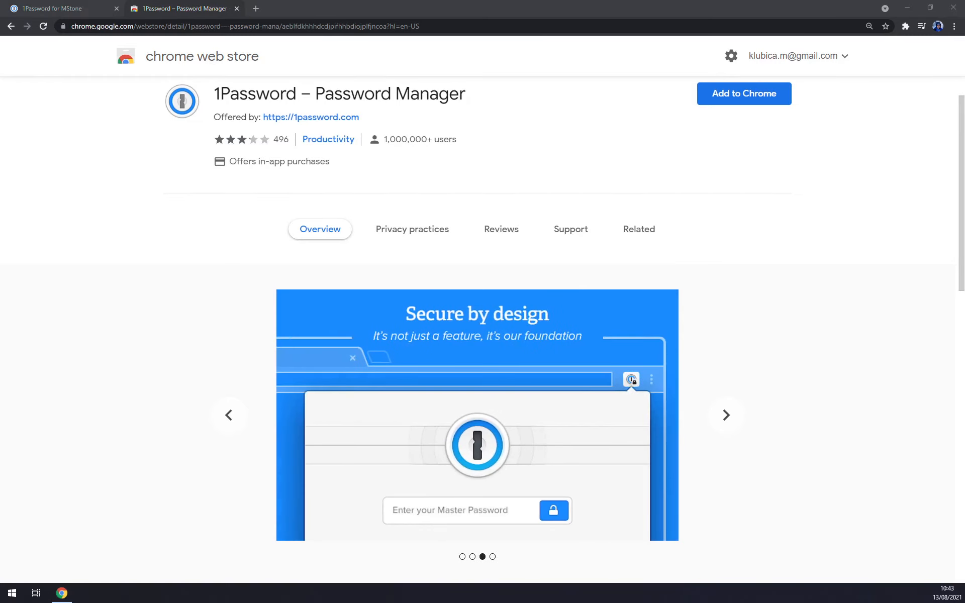
pyautogui.click(743, 94)
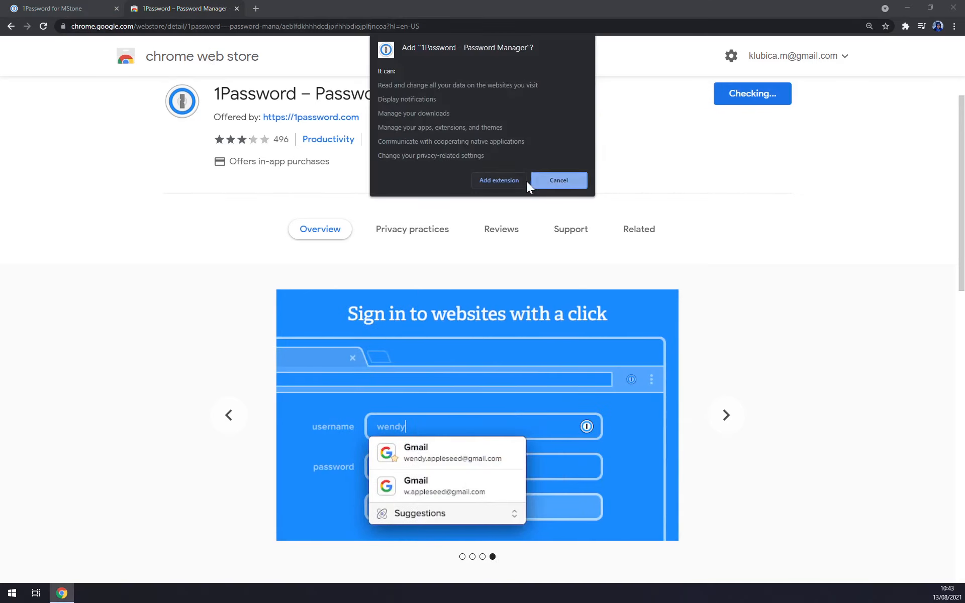
pyautogui.click(511, 181)
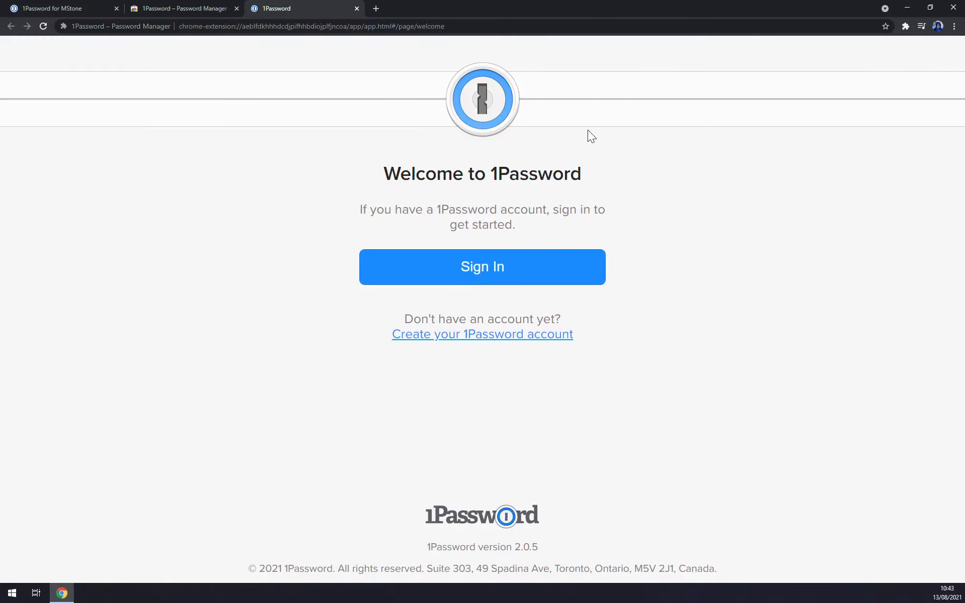
# Step: Sign the 1Password extension into the MStone account with the master password
pyautogui.click(481, 270)
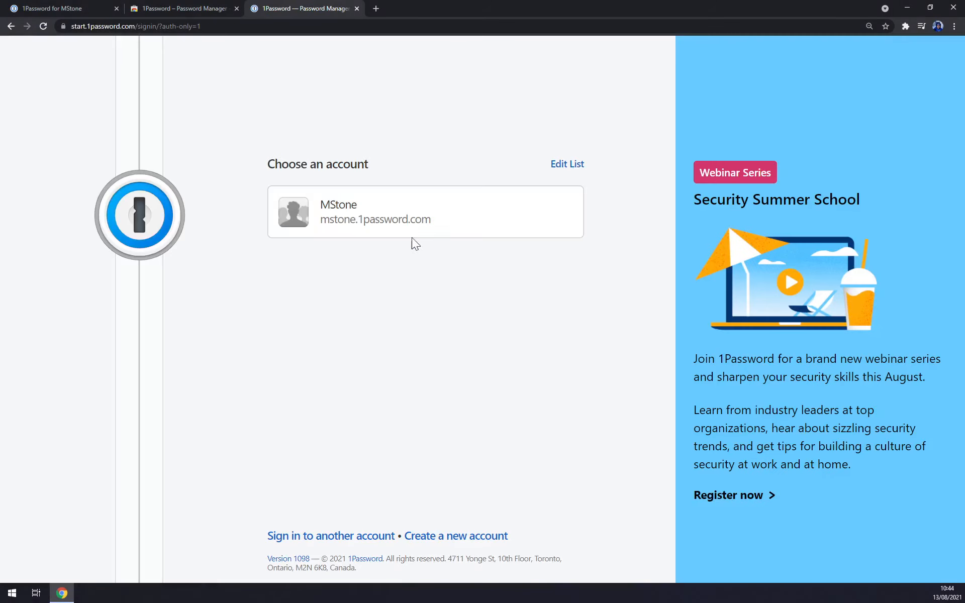
pyautogui.click(435, 216)
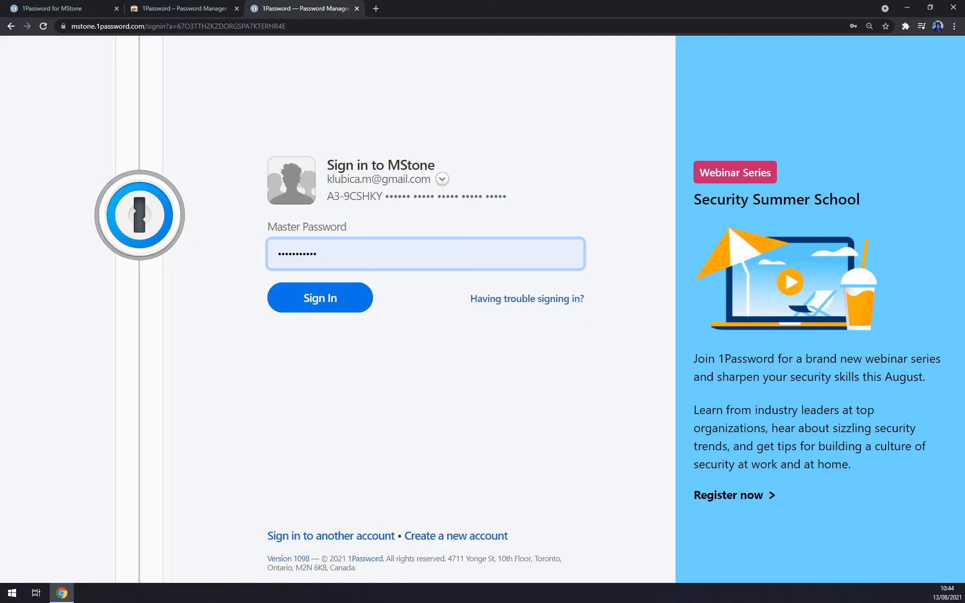
pyautogui.click(338, 303)
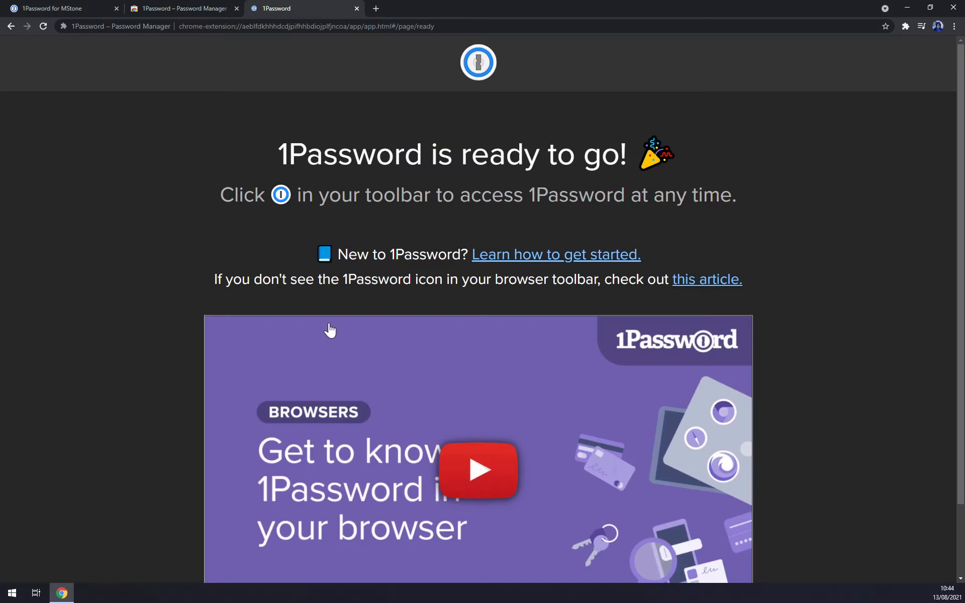
pyautogui.scroll(-1, 349, 327)
pyautogui.scroll(1, 375, 317)
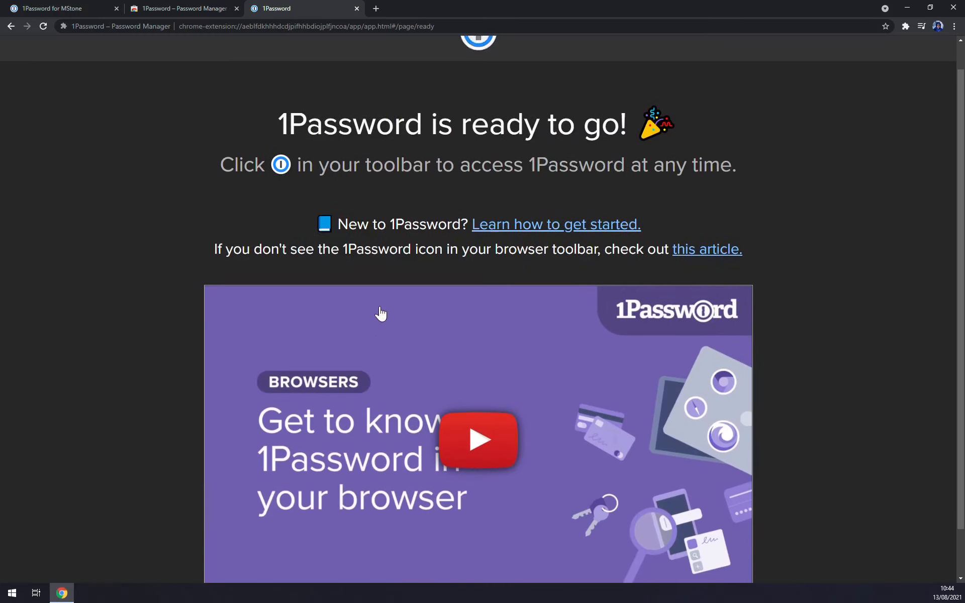
# Step: Check that 1Password appears among Chrome's extensions, then close its welcome tab
pyautogui.click(905, 27)
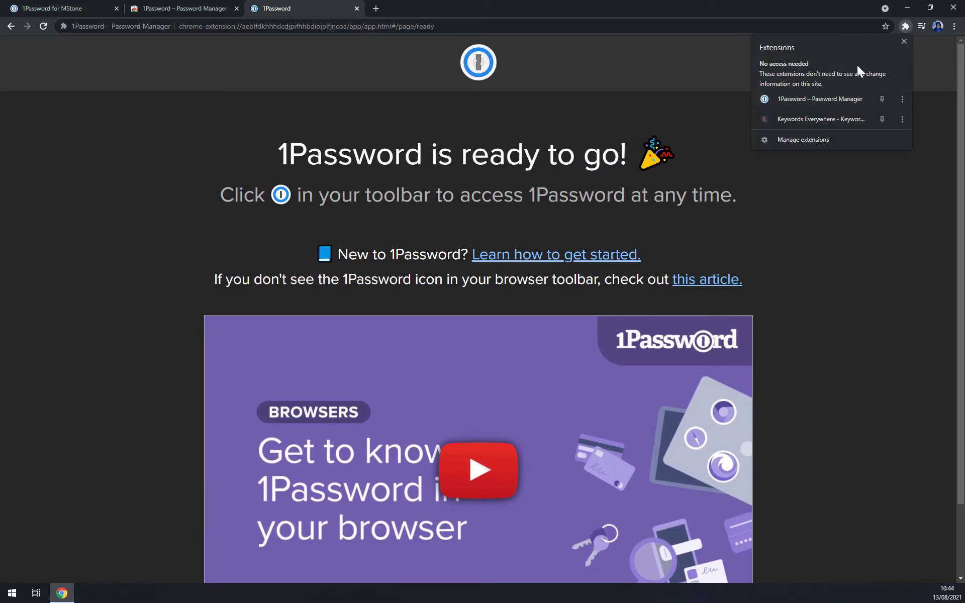
pyautogui.click(873, 249)
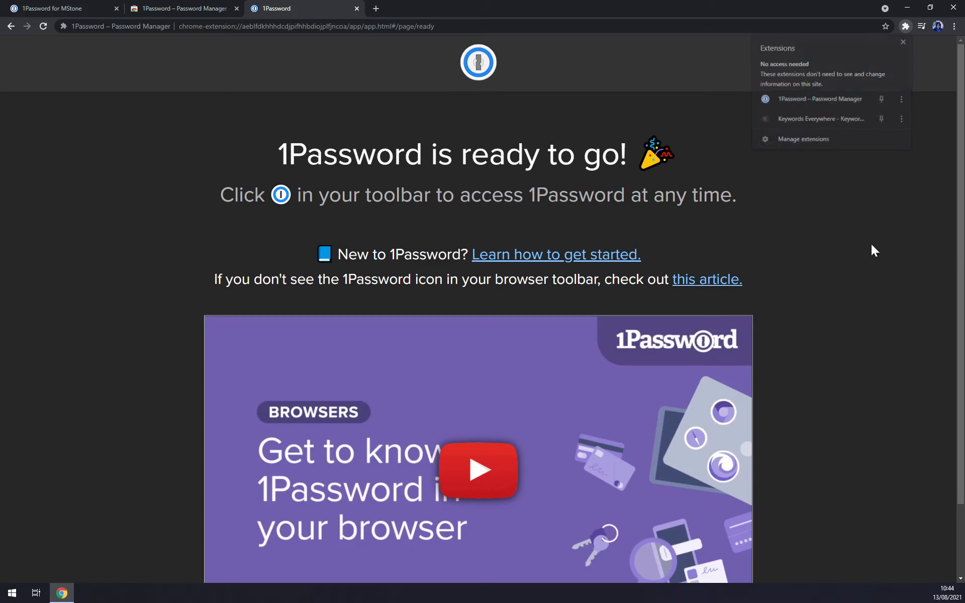
pyautogui.scroll(-3, 289, 262)
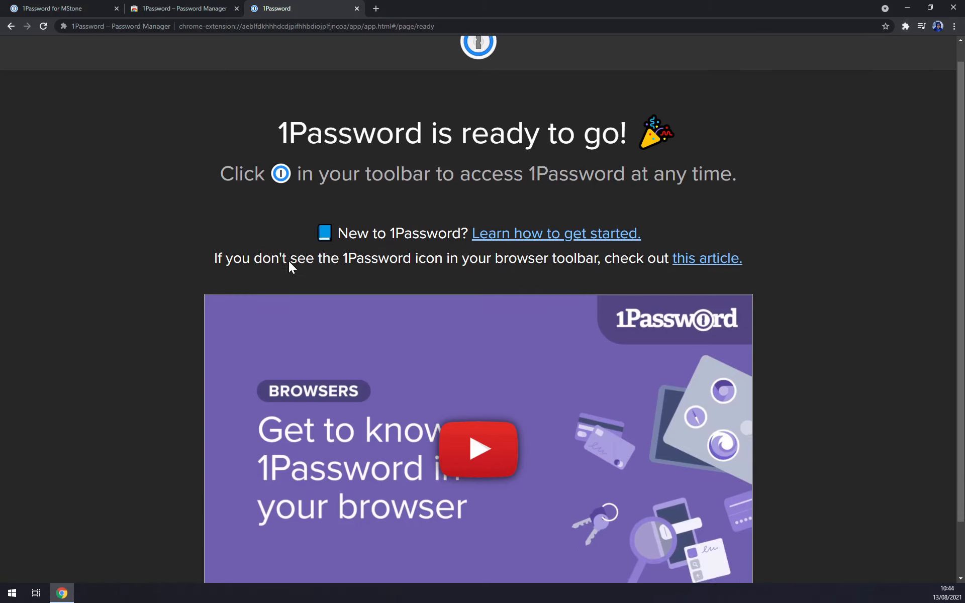
pyautogui.scroll(3, 457, 425)
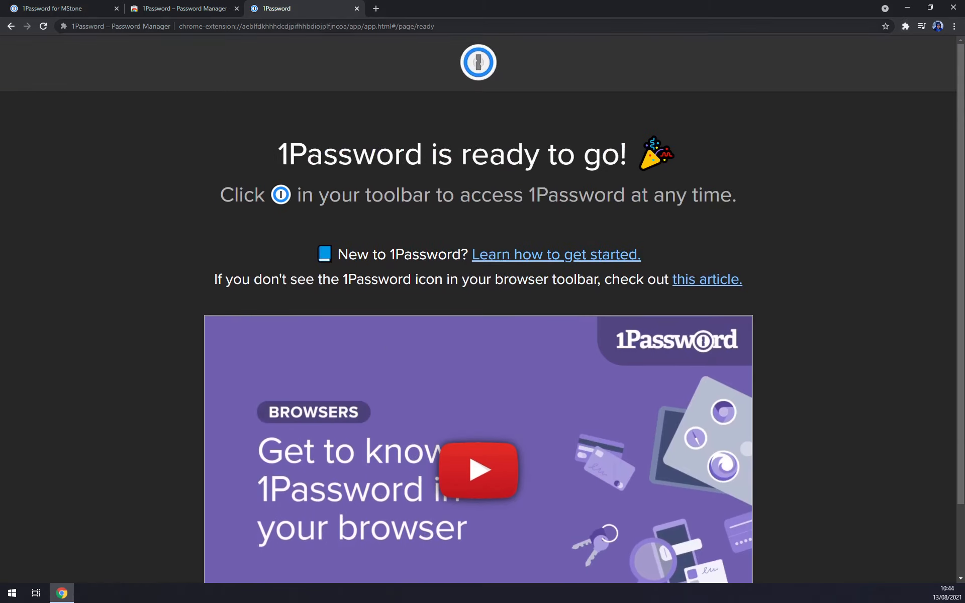
pyautogui.click(357, 9)
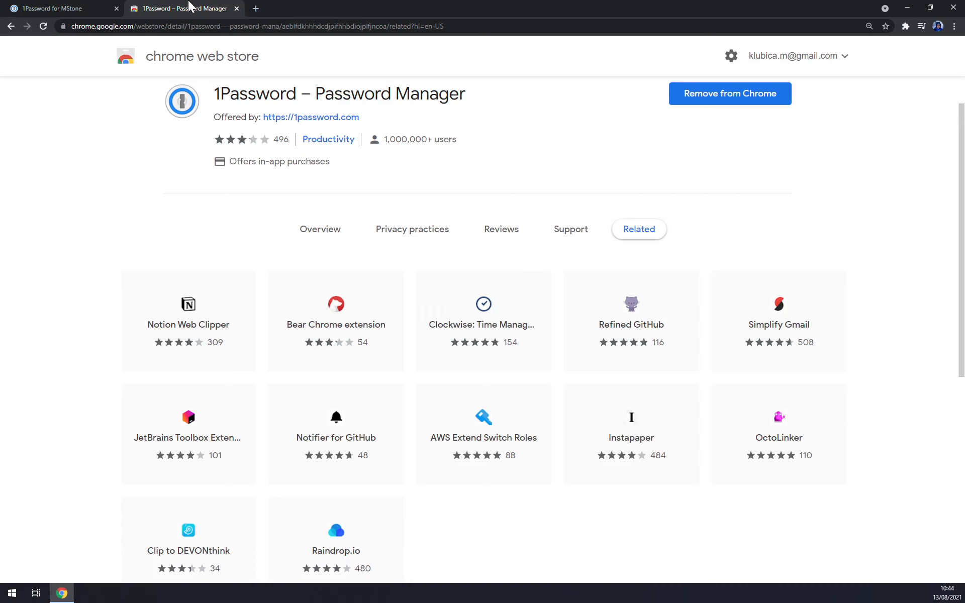
# Step: Go from the 1Password home through Vaults to view the MStone PWDS vault's items
pyautogui.click(65, 8)
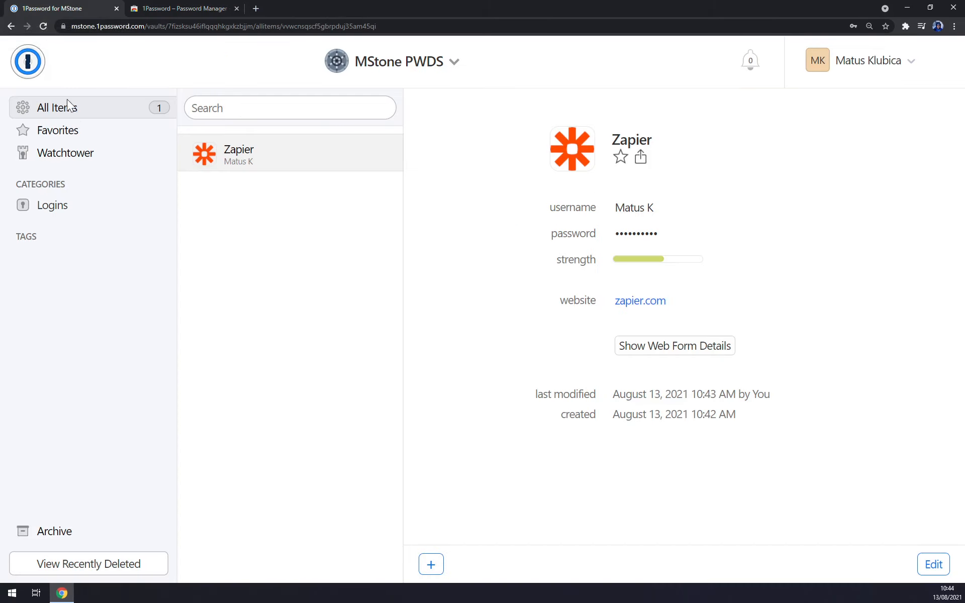
pyautogui.click(29, 64)
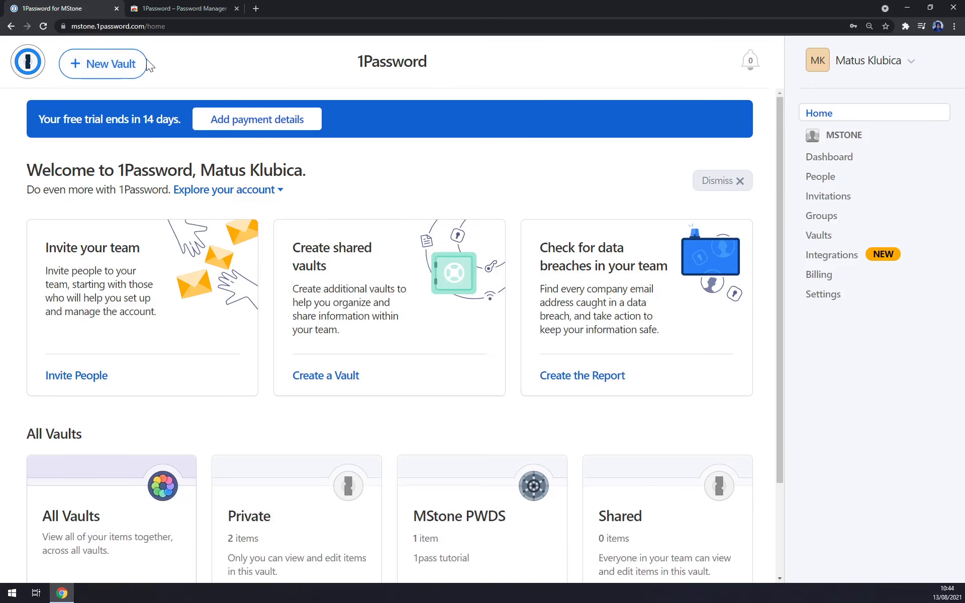
pyautogui.click(858, 234)
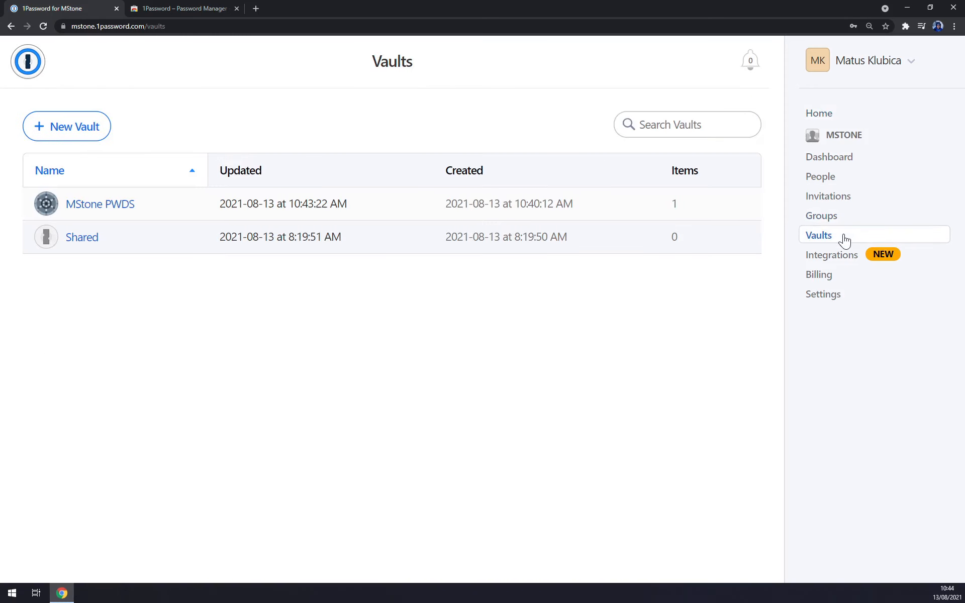
pyautogui.click(106, 205)
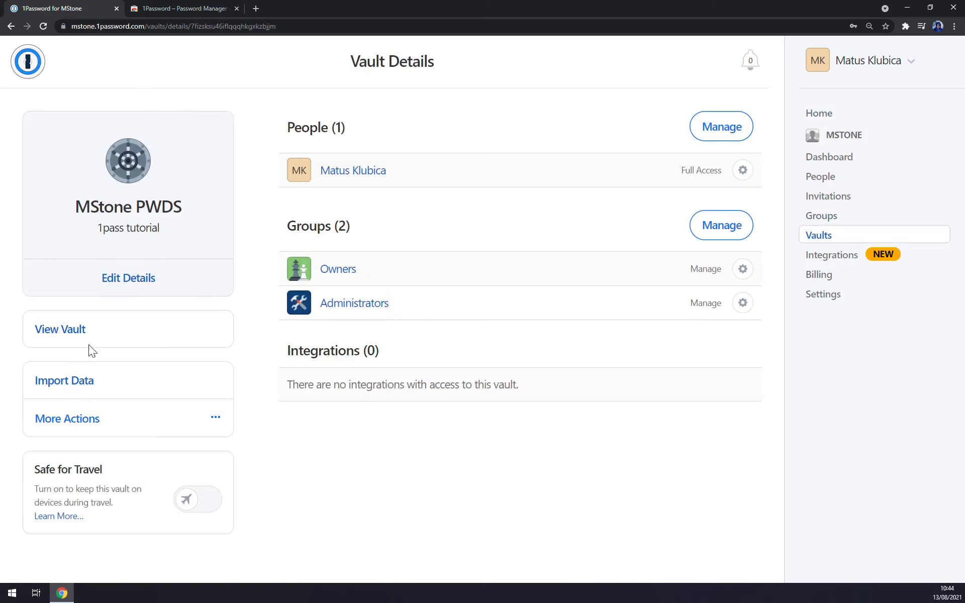
pyautogui.click(64, 336)
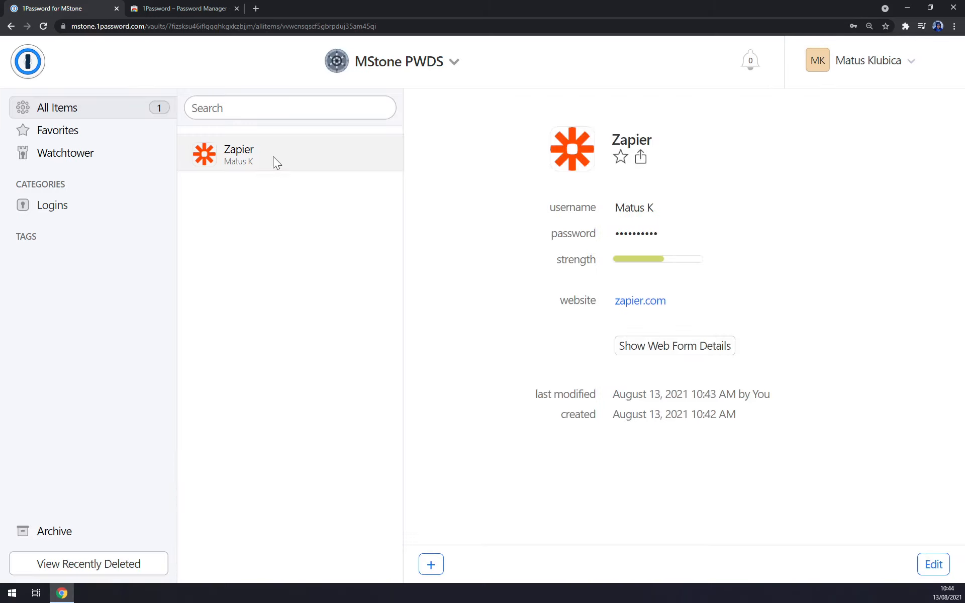
pyautogui.click(256, 9)
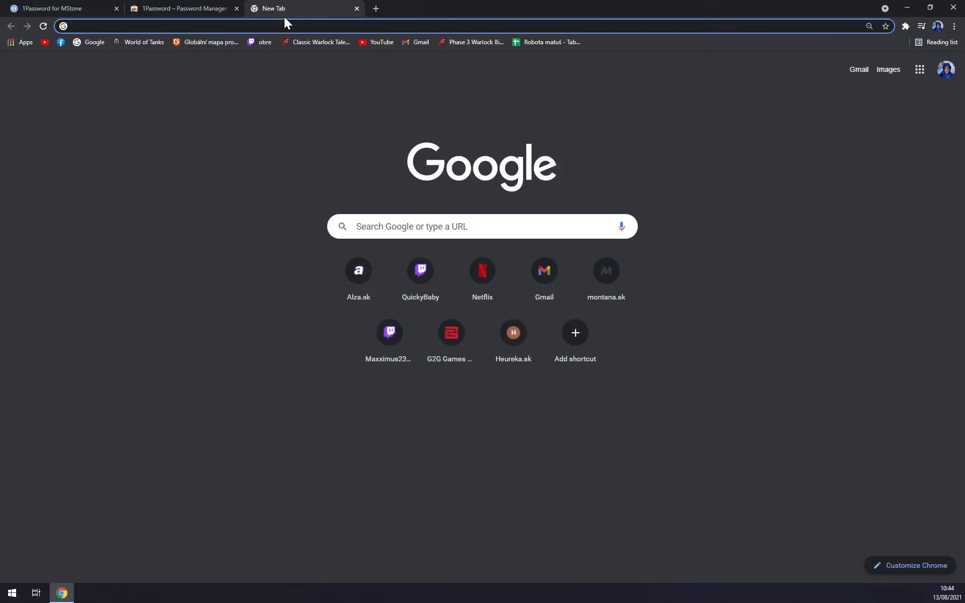
# Step: Go to zapier.com and autofill the sign-in email from the saved Zapier login
pyautogui.write('zapier.com/app/zaps')
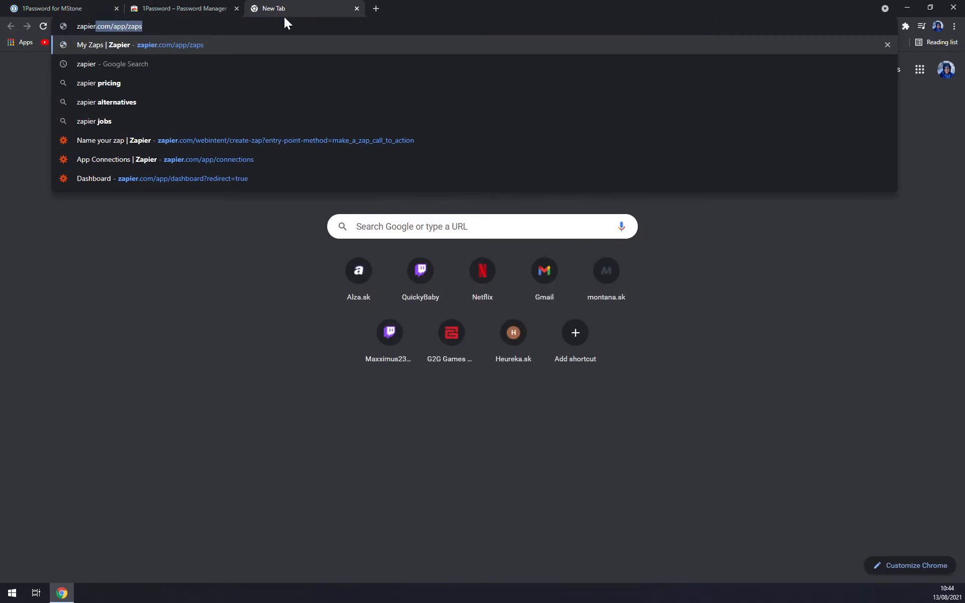
pyautogui.press('Return')
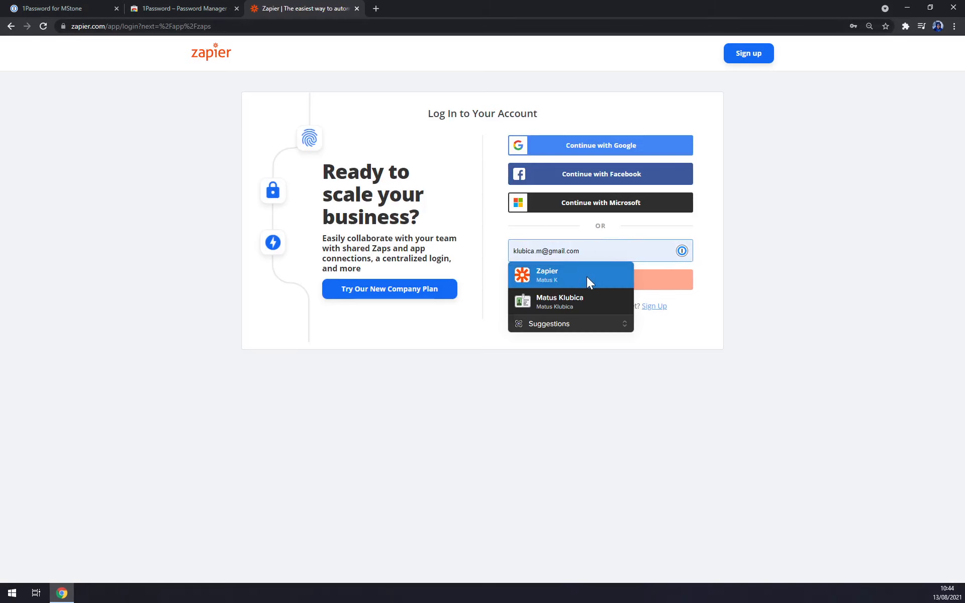
pyautogui.click(586, 276)
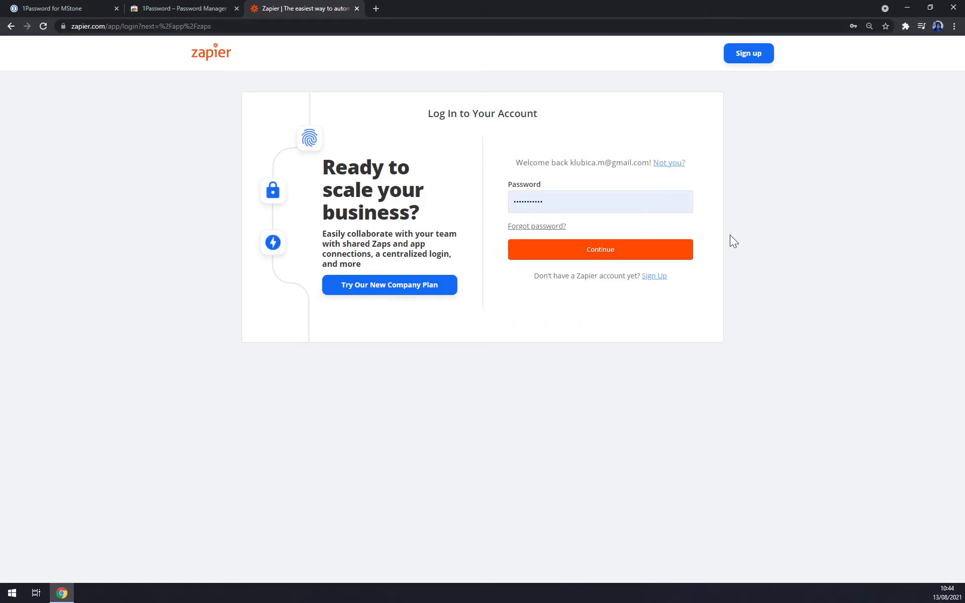
# Step: Fill the password from 1Password's Zapier login, sign in to My Zaps, and close the tab
pyautogui.click(586, 196)
pyautogui.click(698, 203)
pyautogui.click(681, 202)
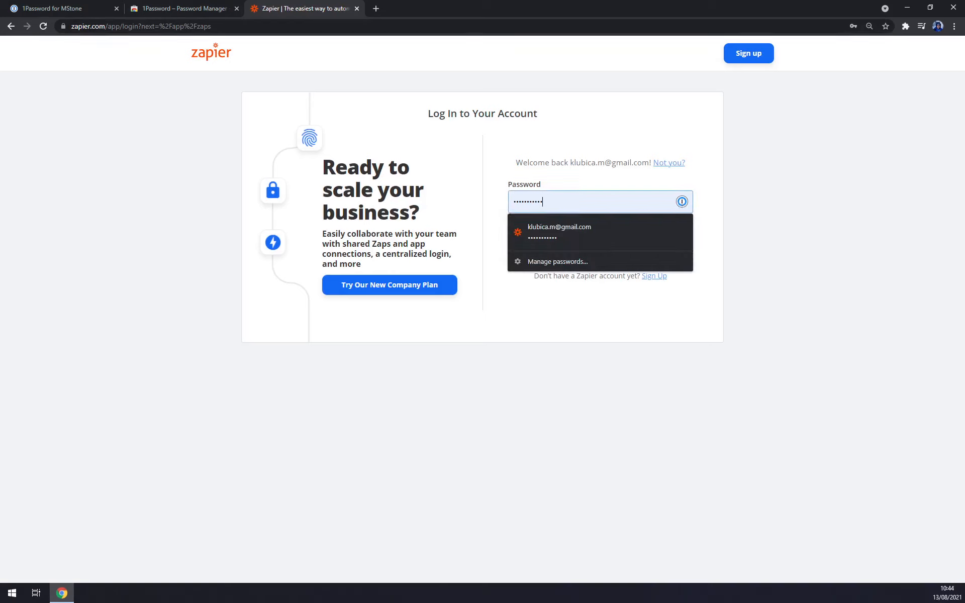
pyautogui.click(730, 233)
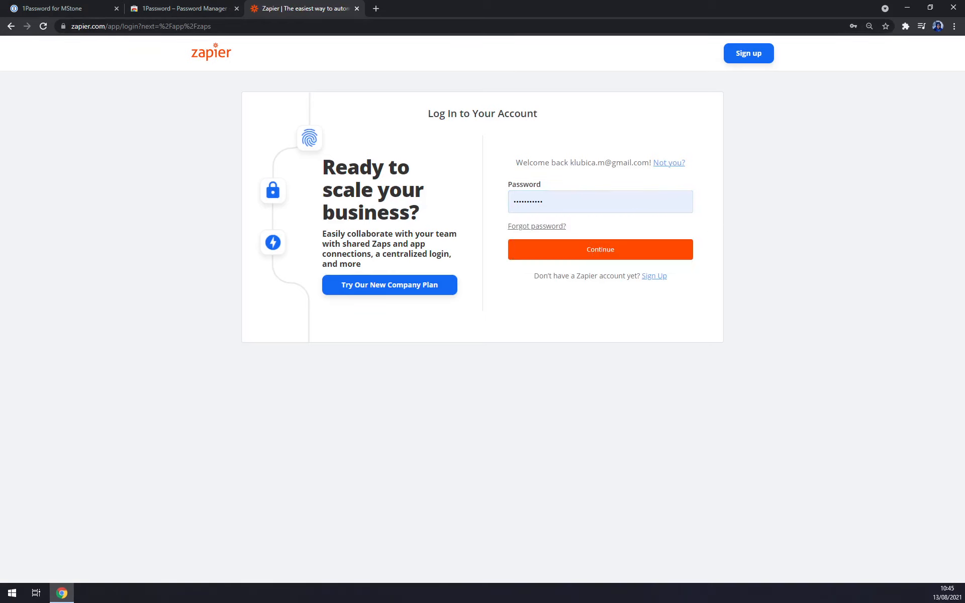
pyautogui.click(683, 203)
pyautogui.click(682, 204)
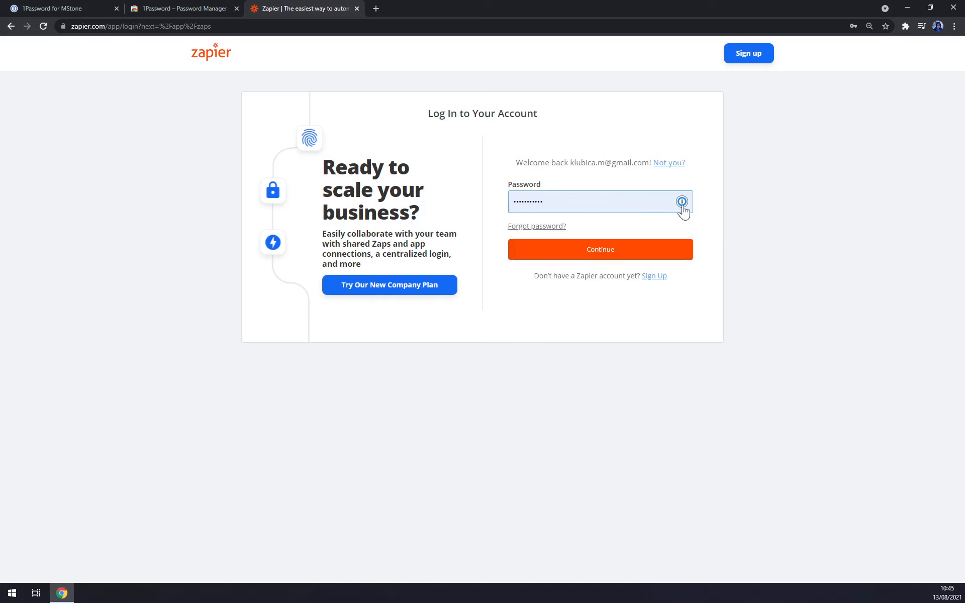
pyautogui.click(682, 202)
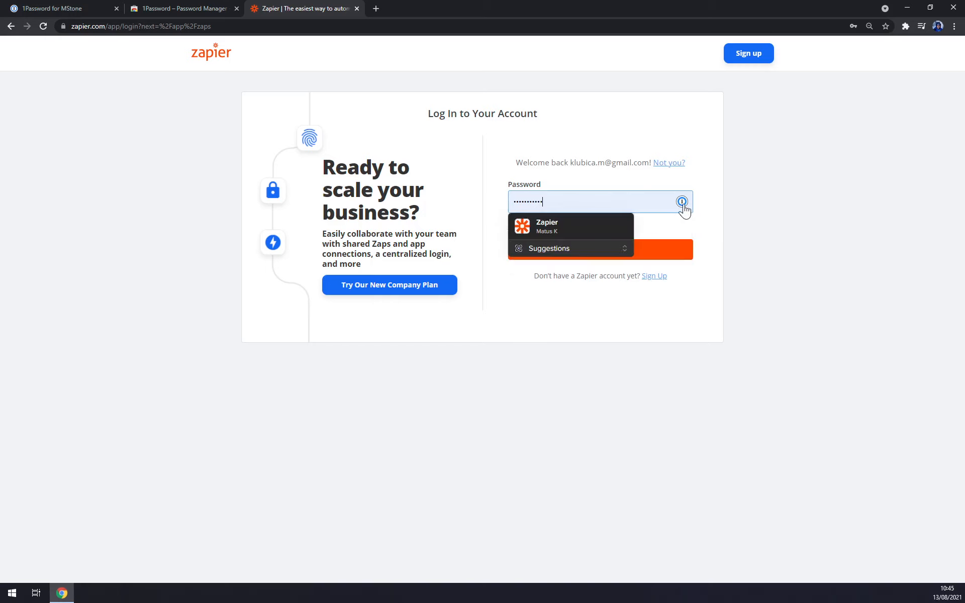
pyautogui.click(582, 228)
pyautogui.click(592, 251)
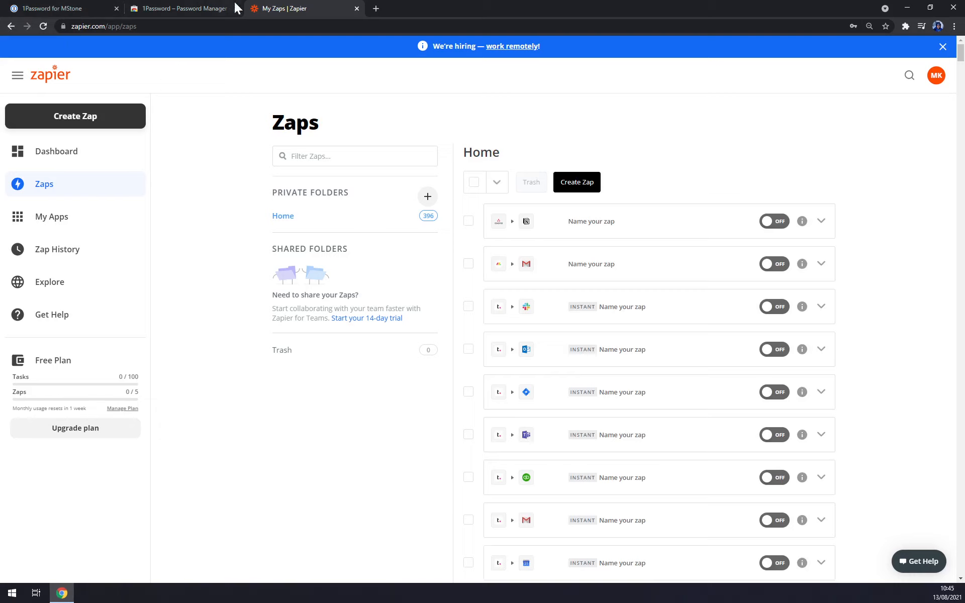
pyautogui.click(357, 8)
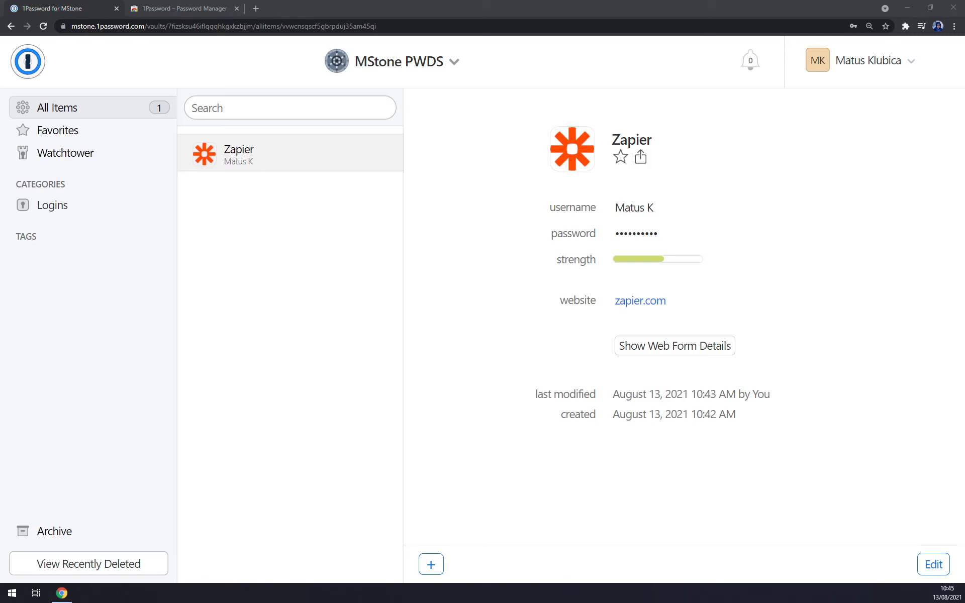
pyautogui.moveTo(216, 86); pyautogui.dragTo(394, 95)
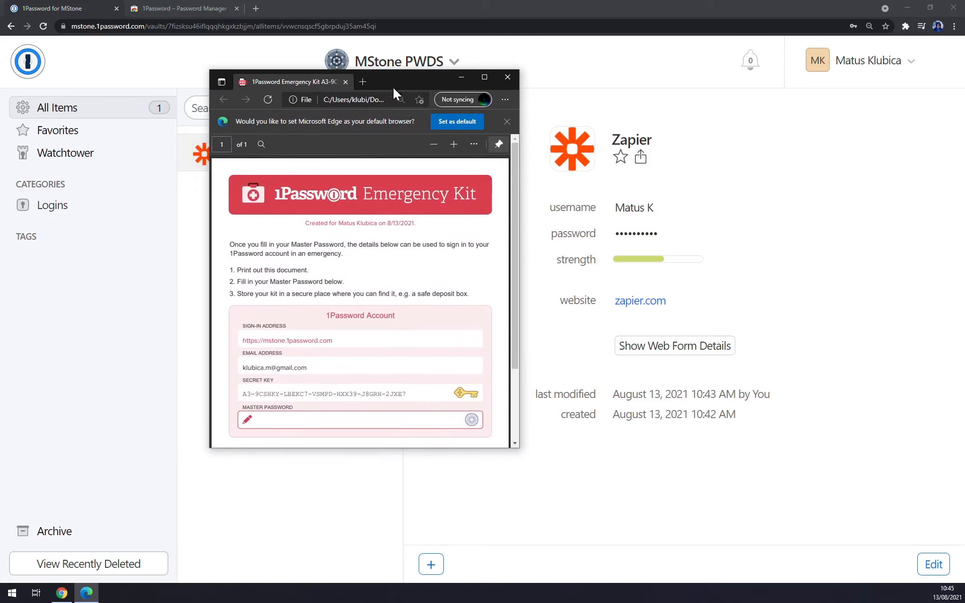
pyautogui.scroll(-3, 417, 255)
pyautogui.scroll(3, 360, 301)
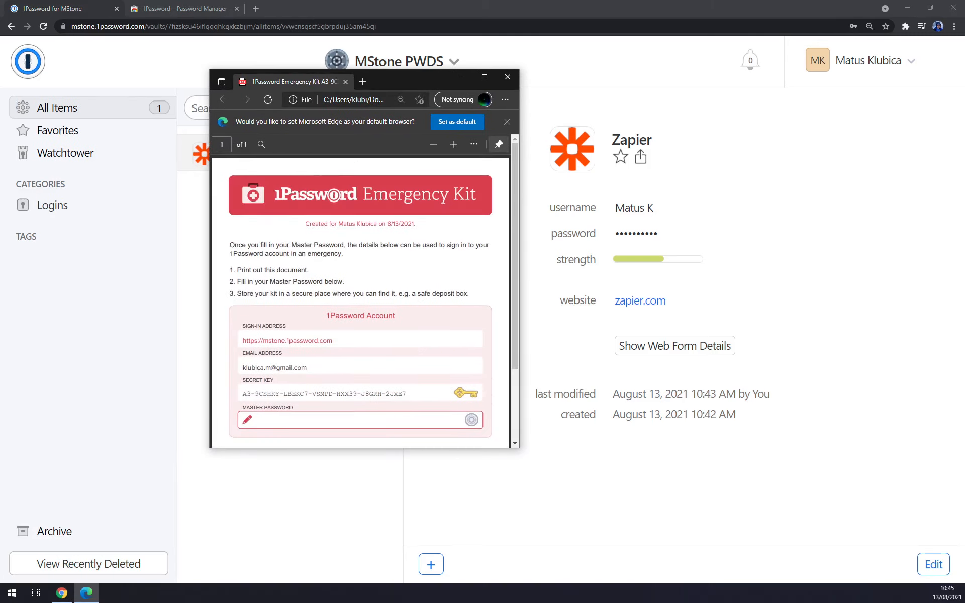
pyautogui.scroll(-2, 362, 213)
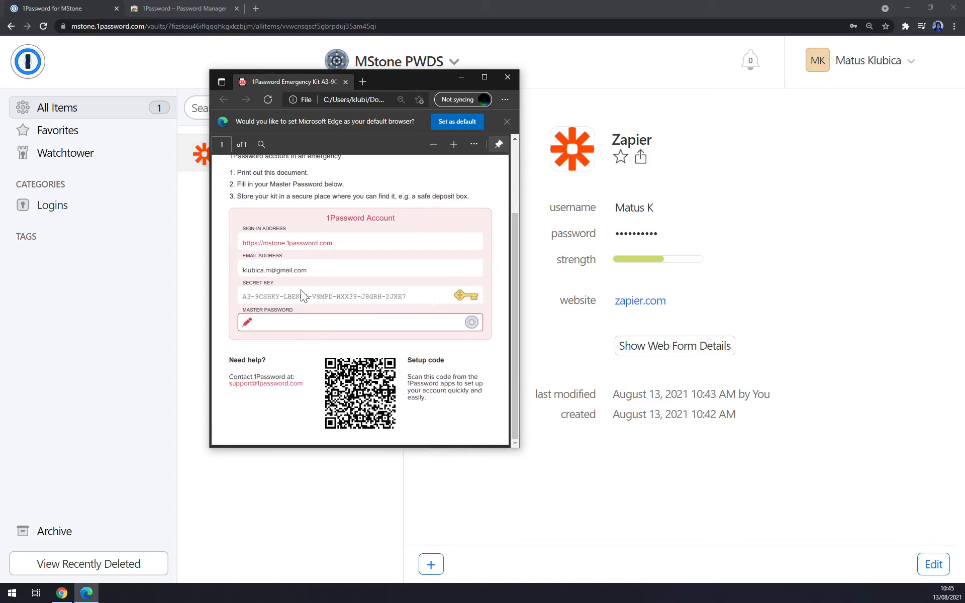
pyautogui.tripleClick(263, 295)
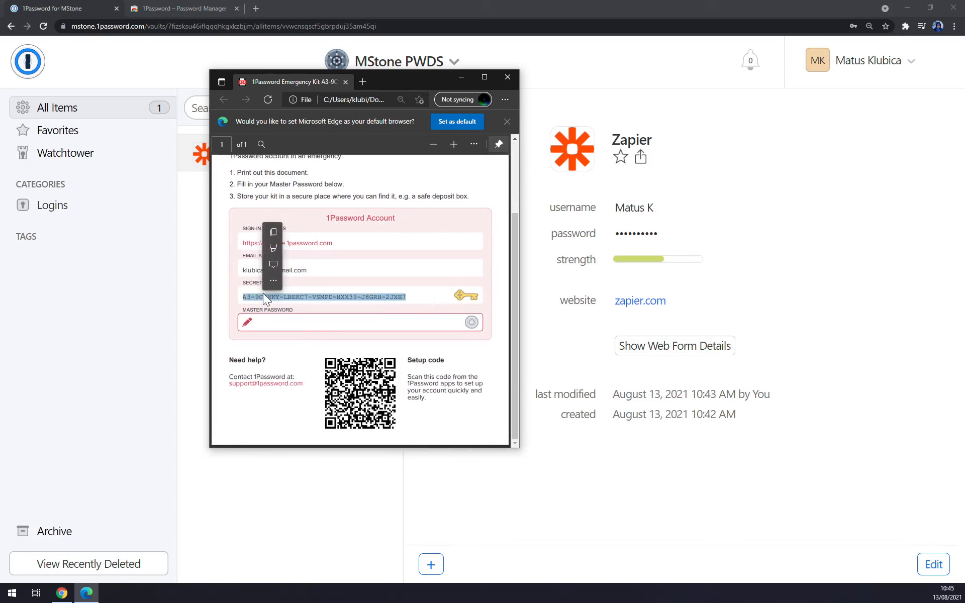
pyautogui.click(391, 341)
pyautogui.click(507, 77)
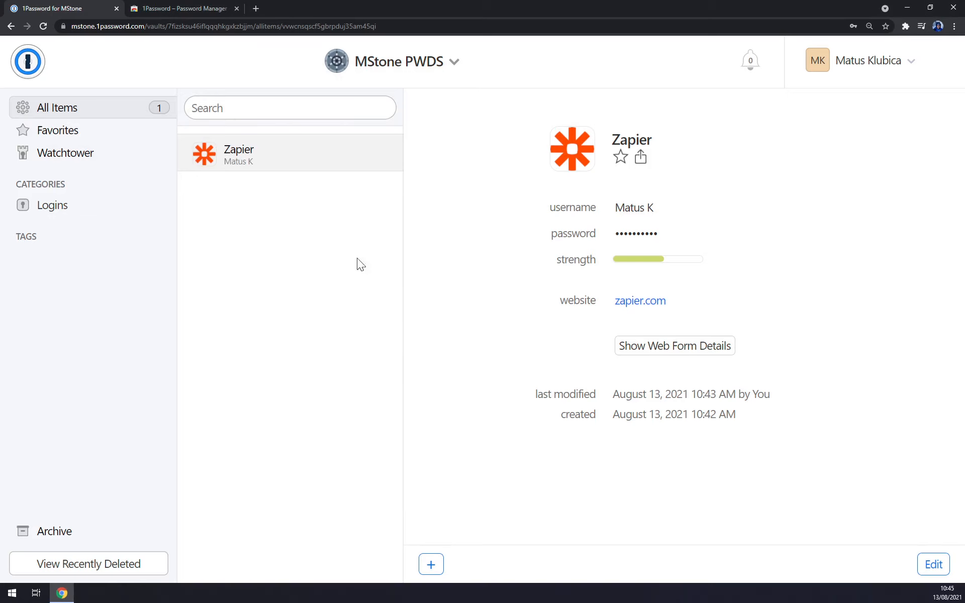
# Step: Start a new Credit Card item titled MasterCard
pyautogui.click(431, 565)
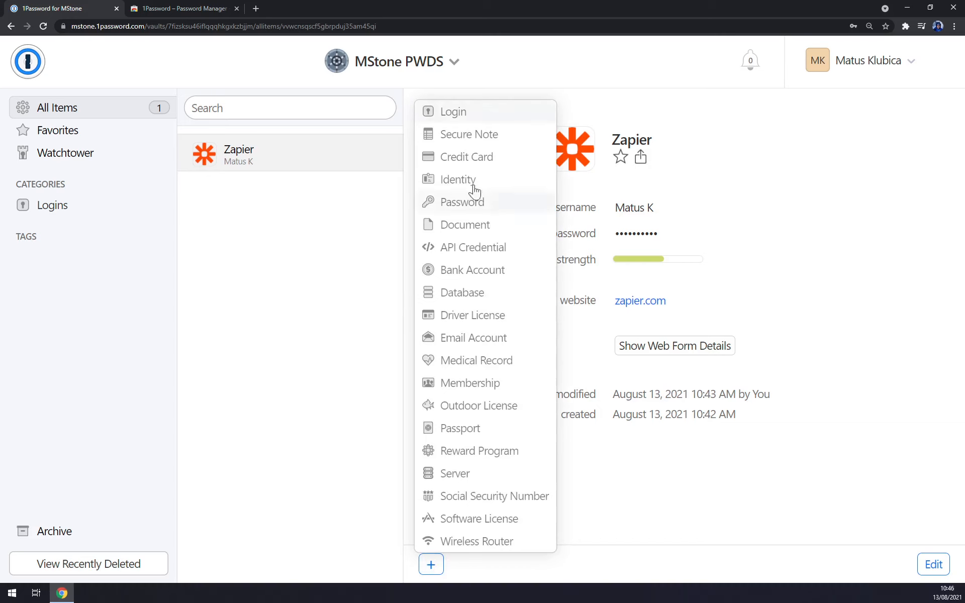
pyautogui.click(487, 156)
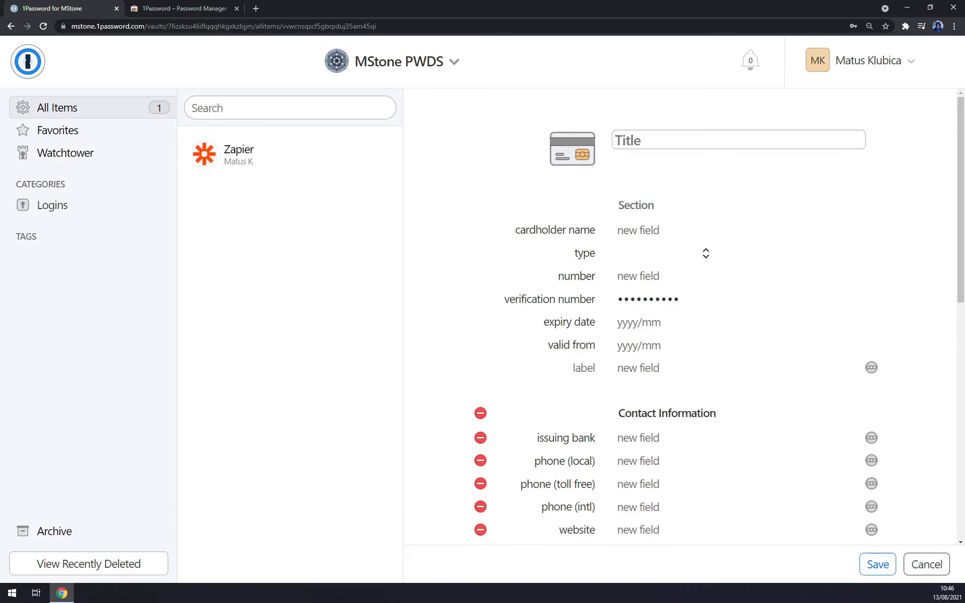
pyautogui.write('Card')
pyautogui.press('BackSpace')
pyautogui.press('BackSpace')
pyautogui.press('BackSpace')
pyautogui.press('BackSpace')
pyautogui.write('MasterCard')
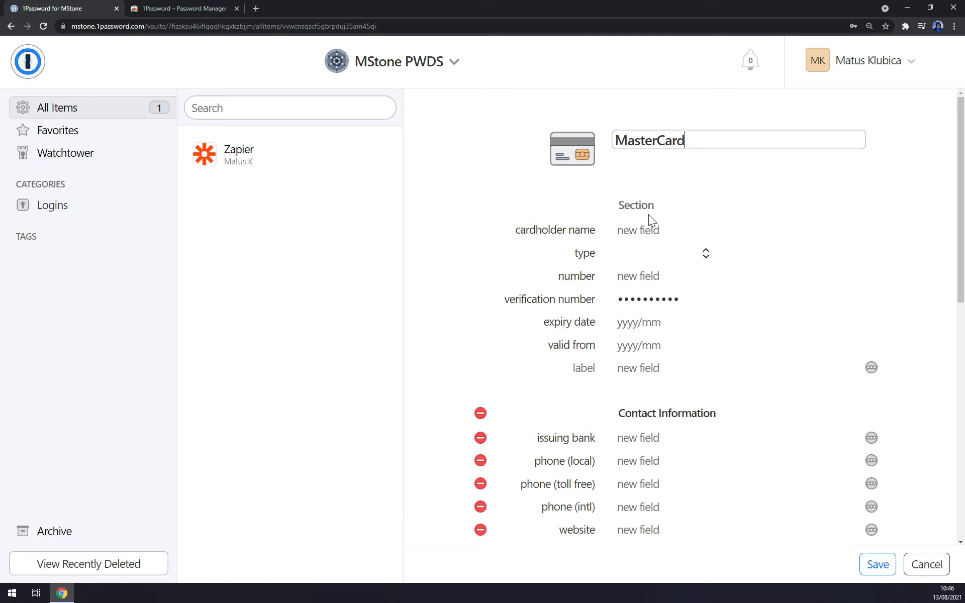
# Step: Set the card type to Mastercard, then discard the draft and show the Logins category
pyautogui.click(642, 241)
pyautogui.click(637, 245)
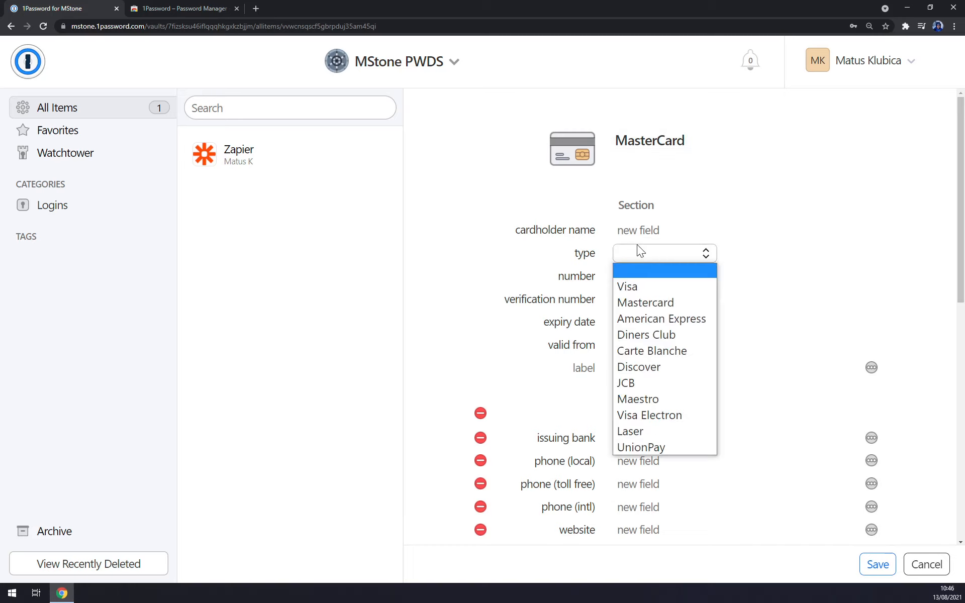
pyautogui.click(665, 303)
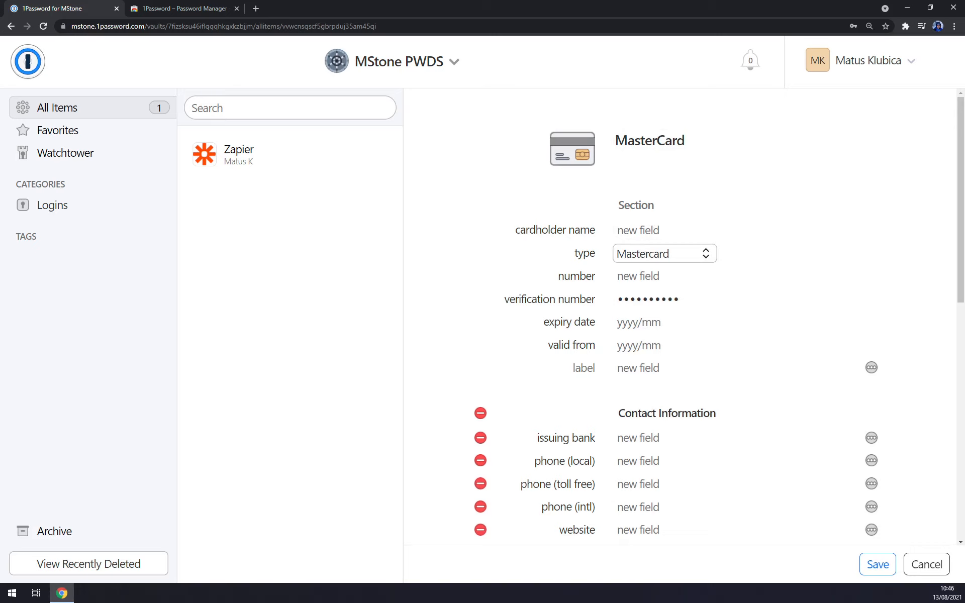
pyautogui.press('Tab')
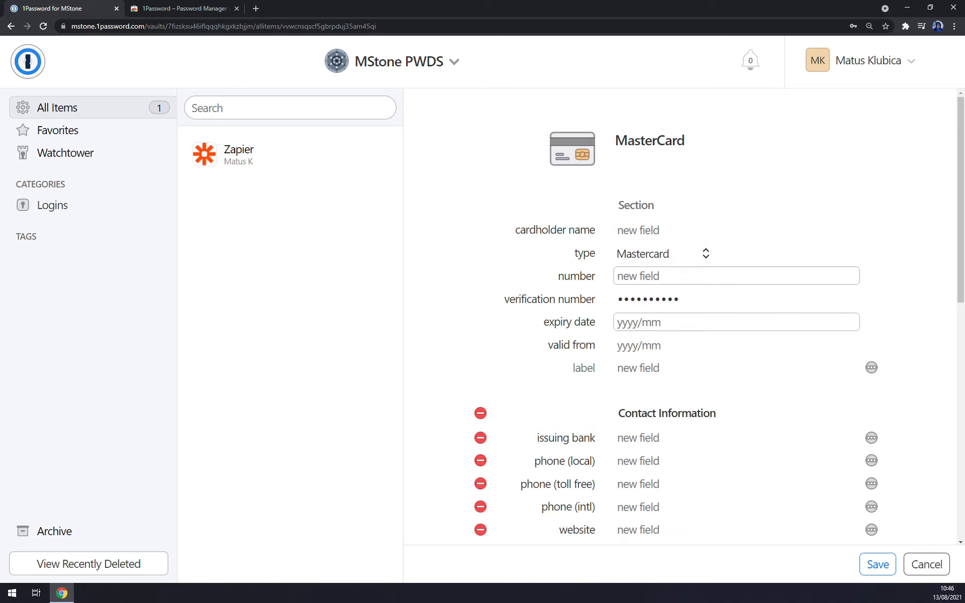
pyautogui.scroll(-5, 628, 347)
pyautogui.scroll(-4, 658, 450)
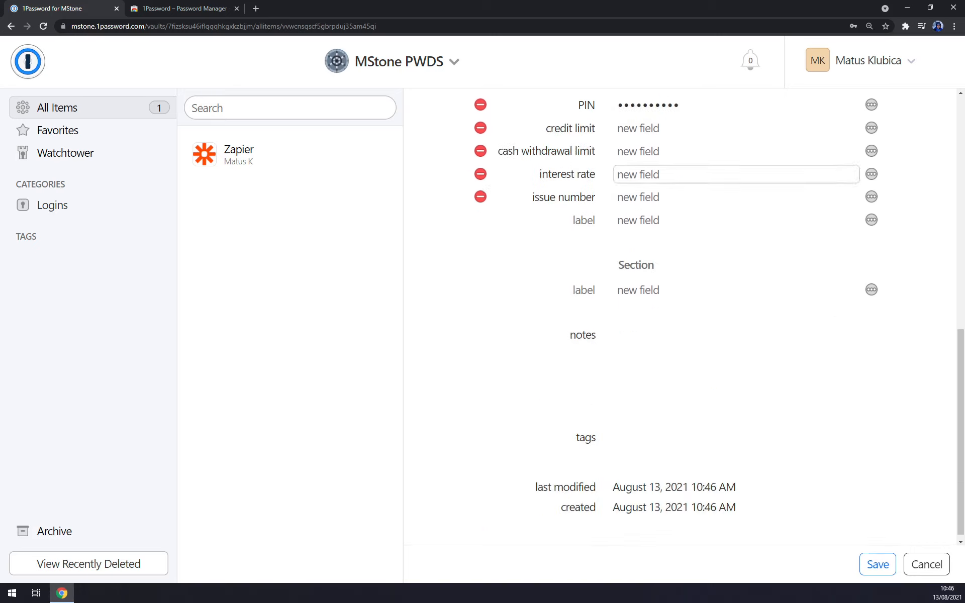
pyautogui.scroll(9, 672, 453)
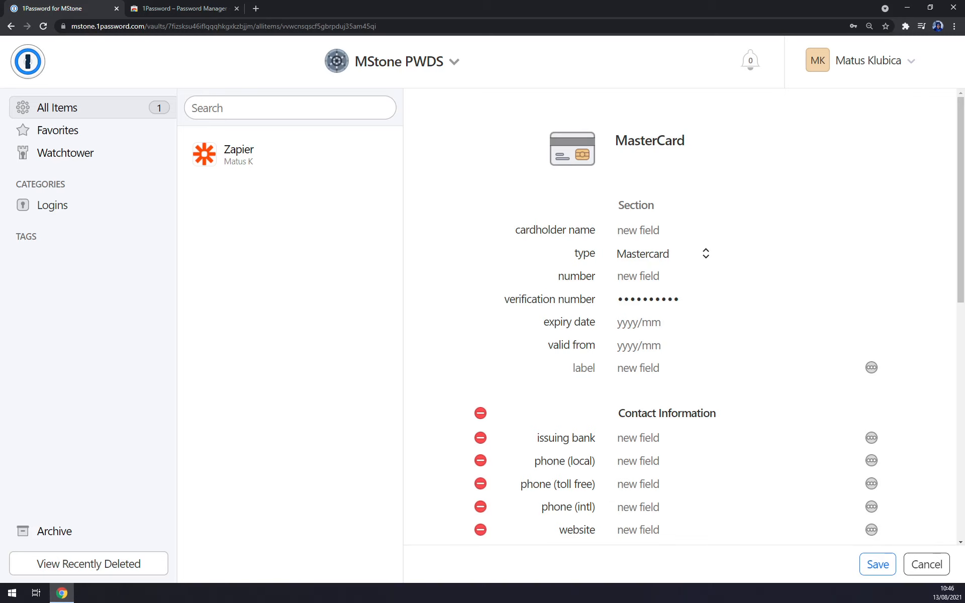
pyautogui.click(55, 212)
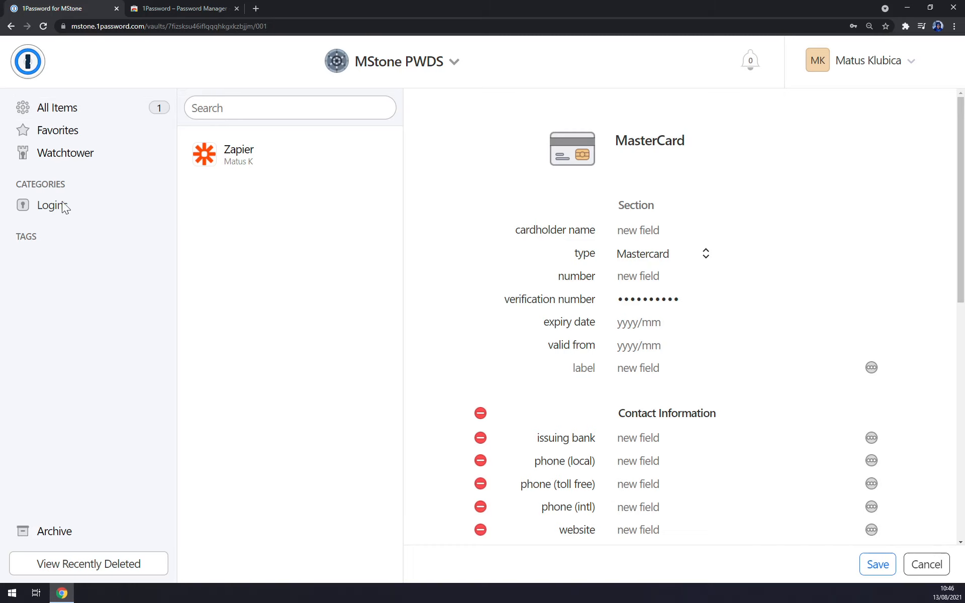
pyautogui.click(905, 570)
pyautogui.click(432, 565)
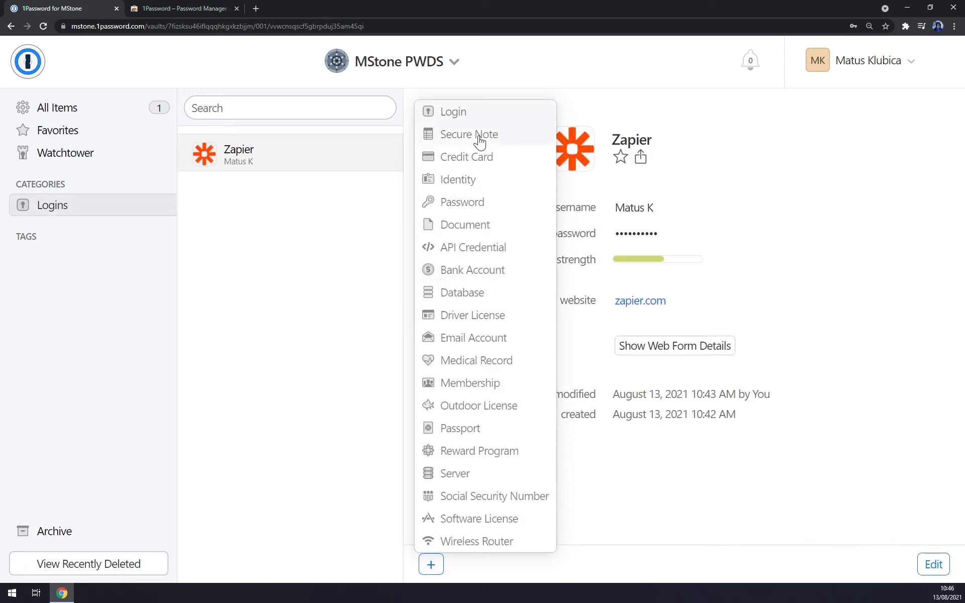
pyautogui.click(467, 201)
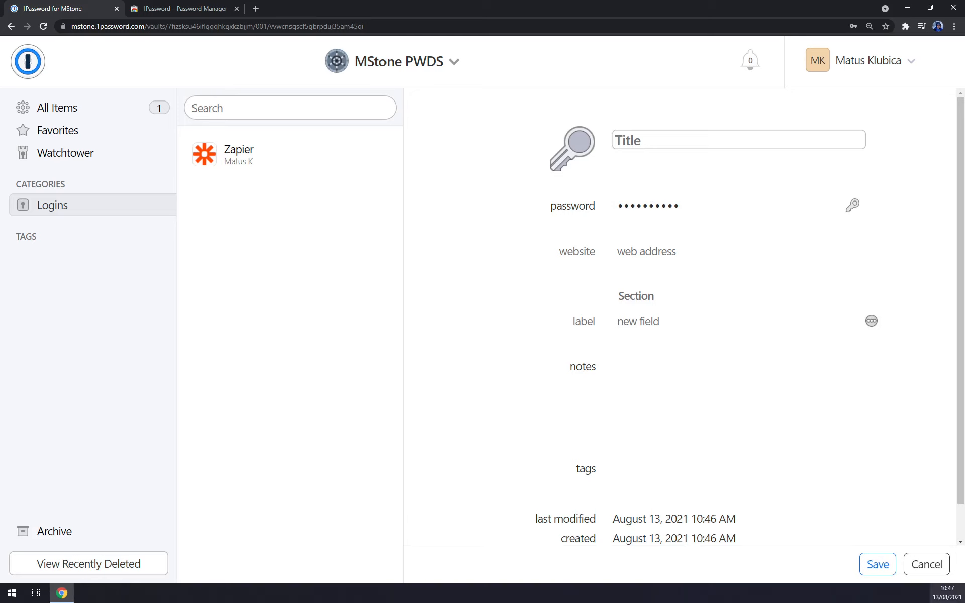
pyautogui.click(926, 564)
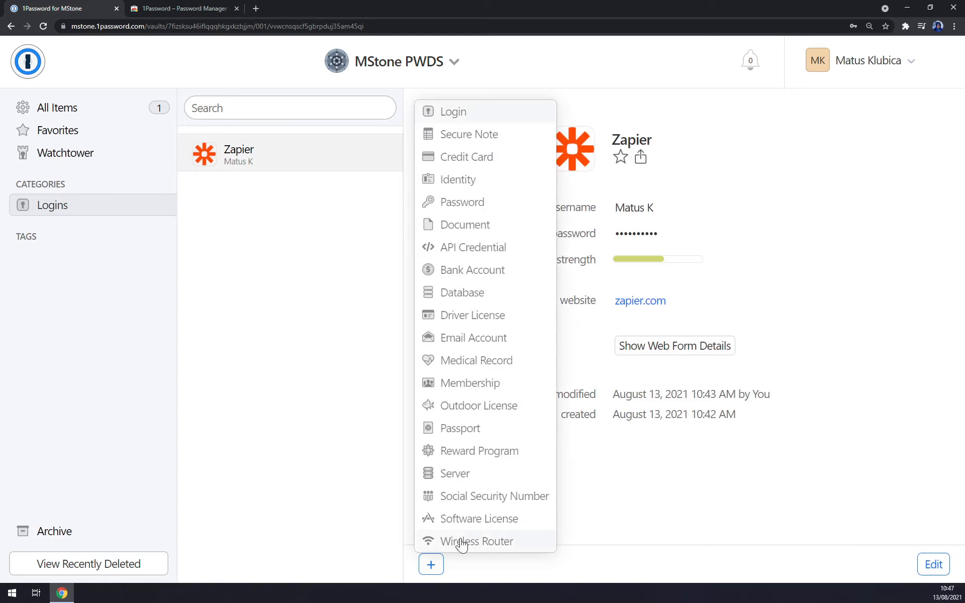
pyautogui.click(310, 368)
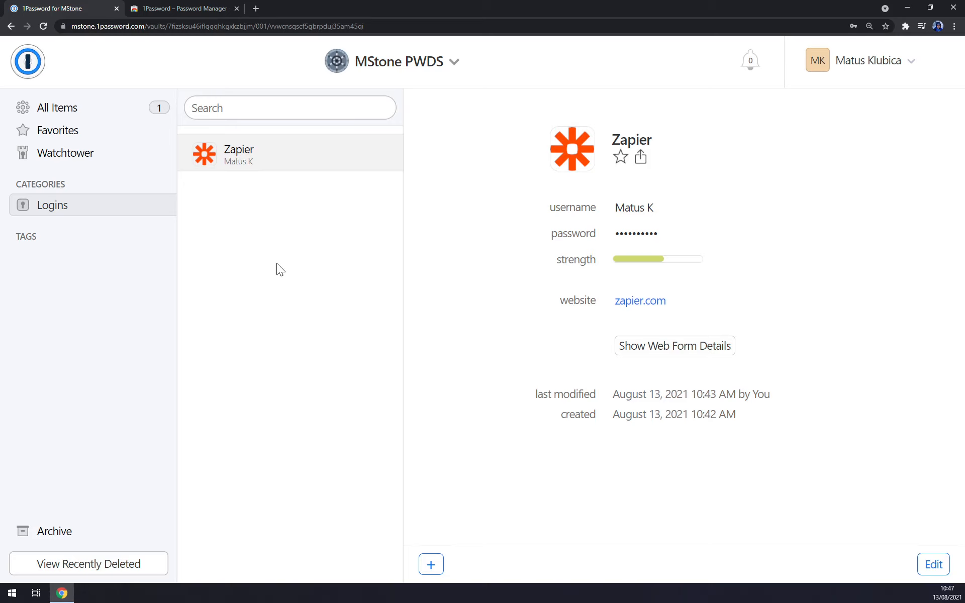
# Step: Go from All Items to the account home and open the team Invitations page
pyautogui.click(61, 107)
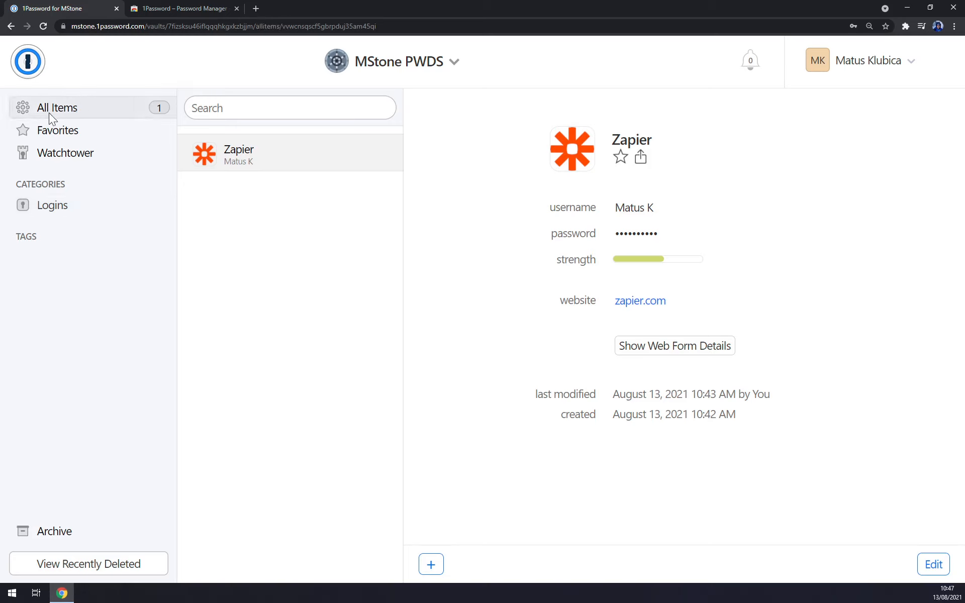
pyautogui.click(20, 66)
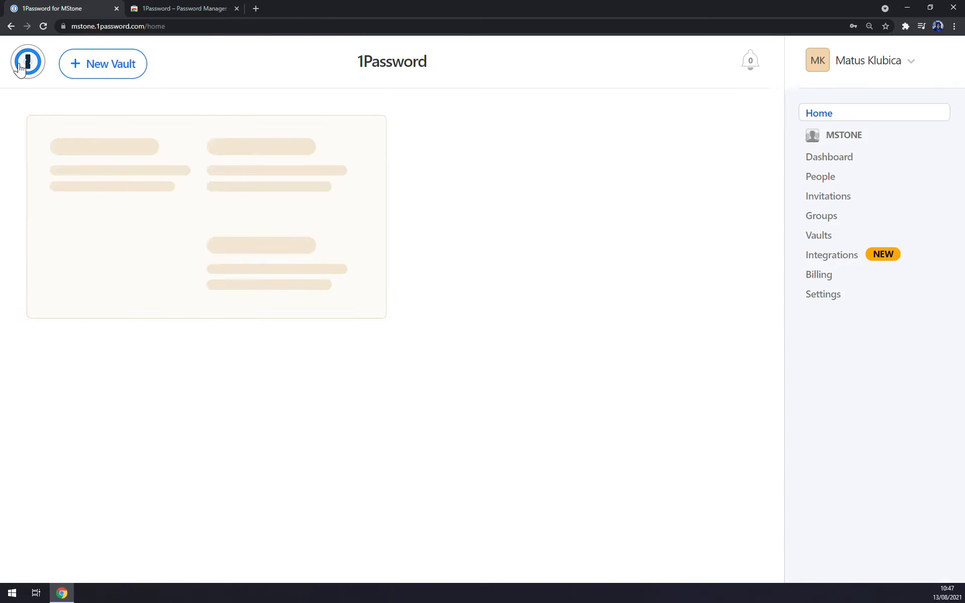
pyautogui.click(822, 196)
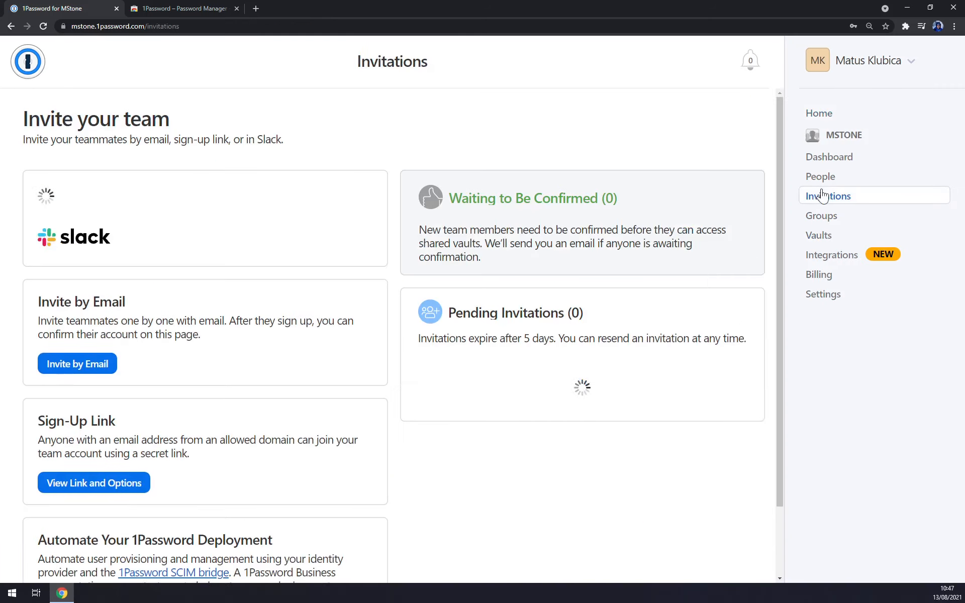